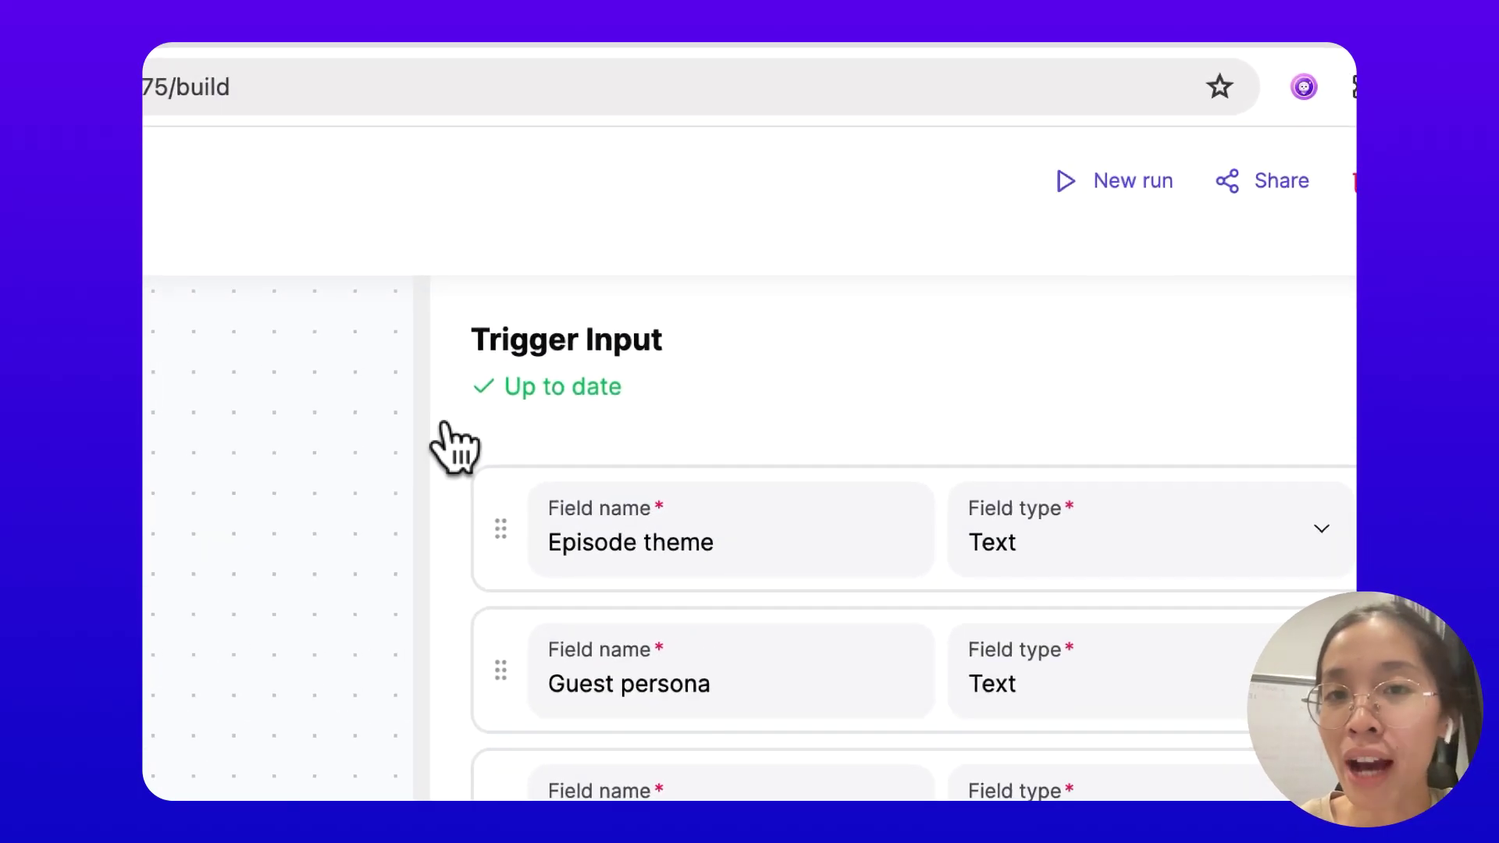
# Inspect the trigger input fields and the Episode Introduction Script step, then scroll down the workflow canvas
pyautogui.click(309, 389)
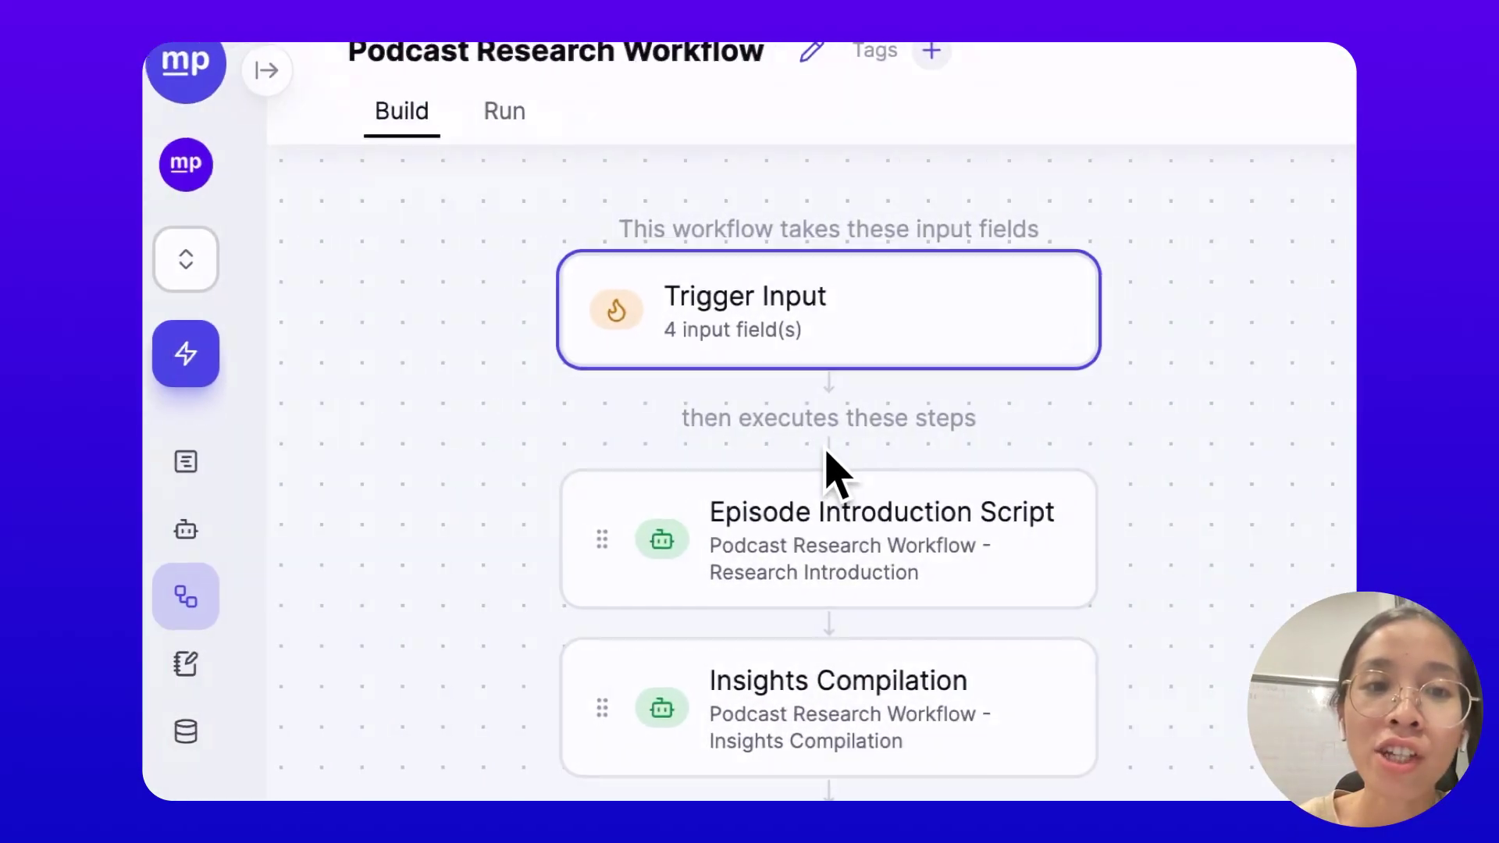
pyautogui.click(843, 529)
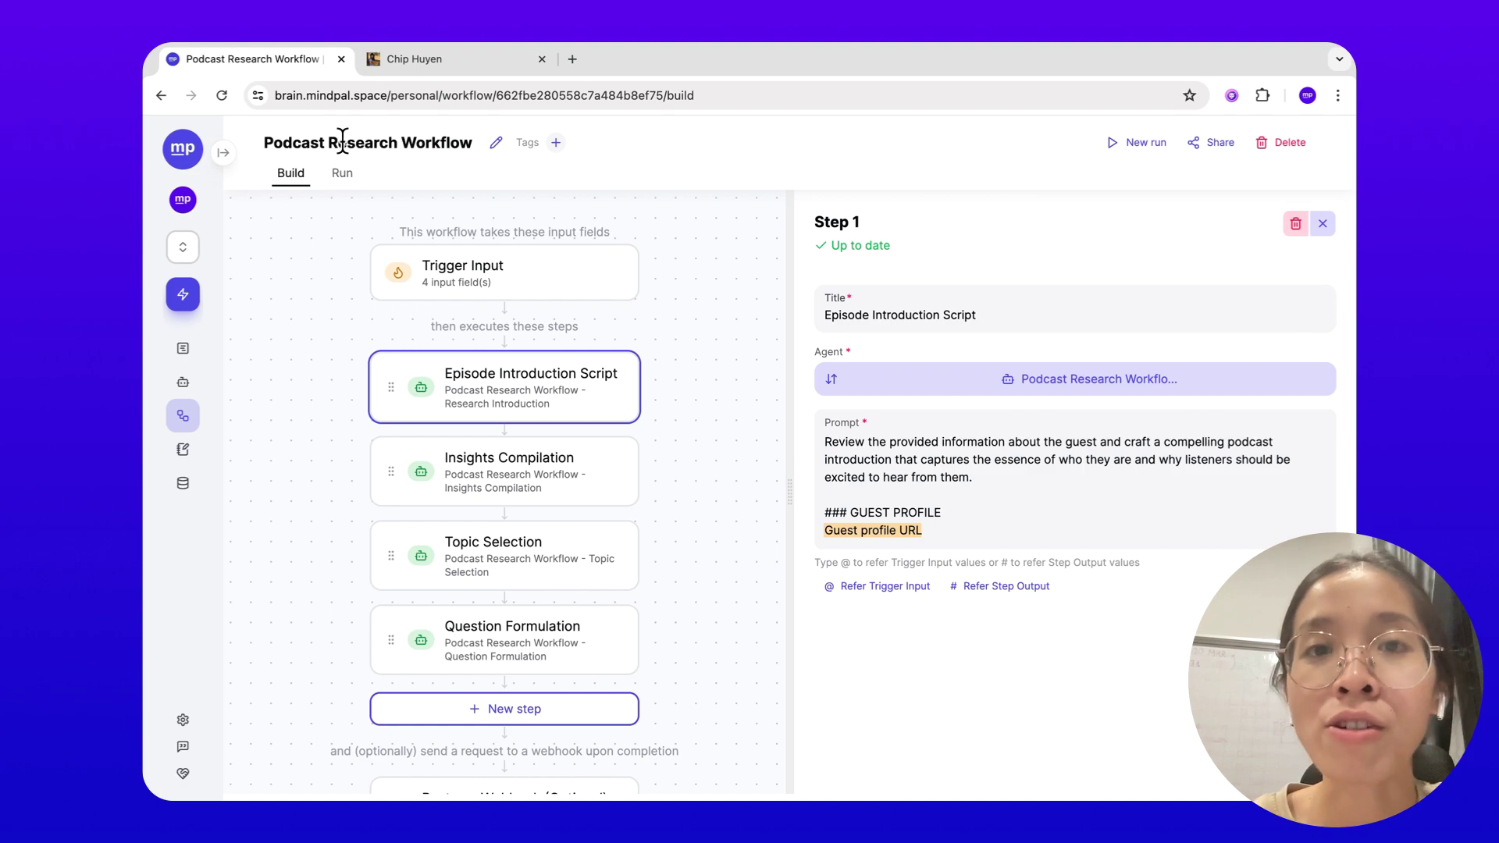
pyautogui.click(449, 274)
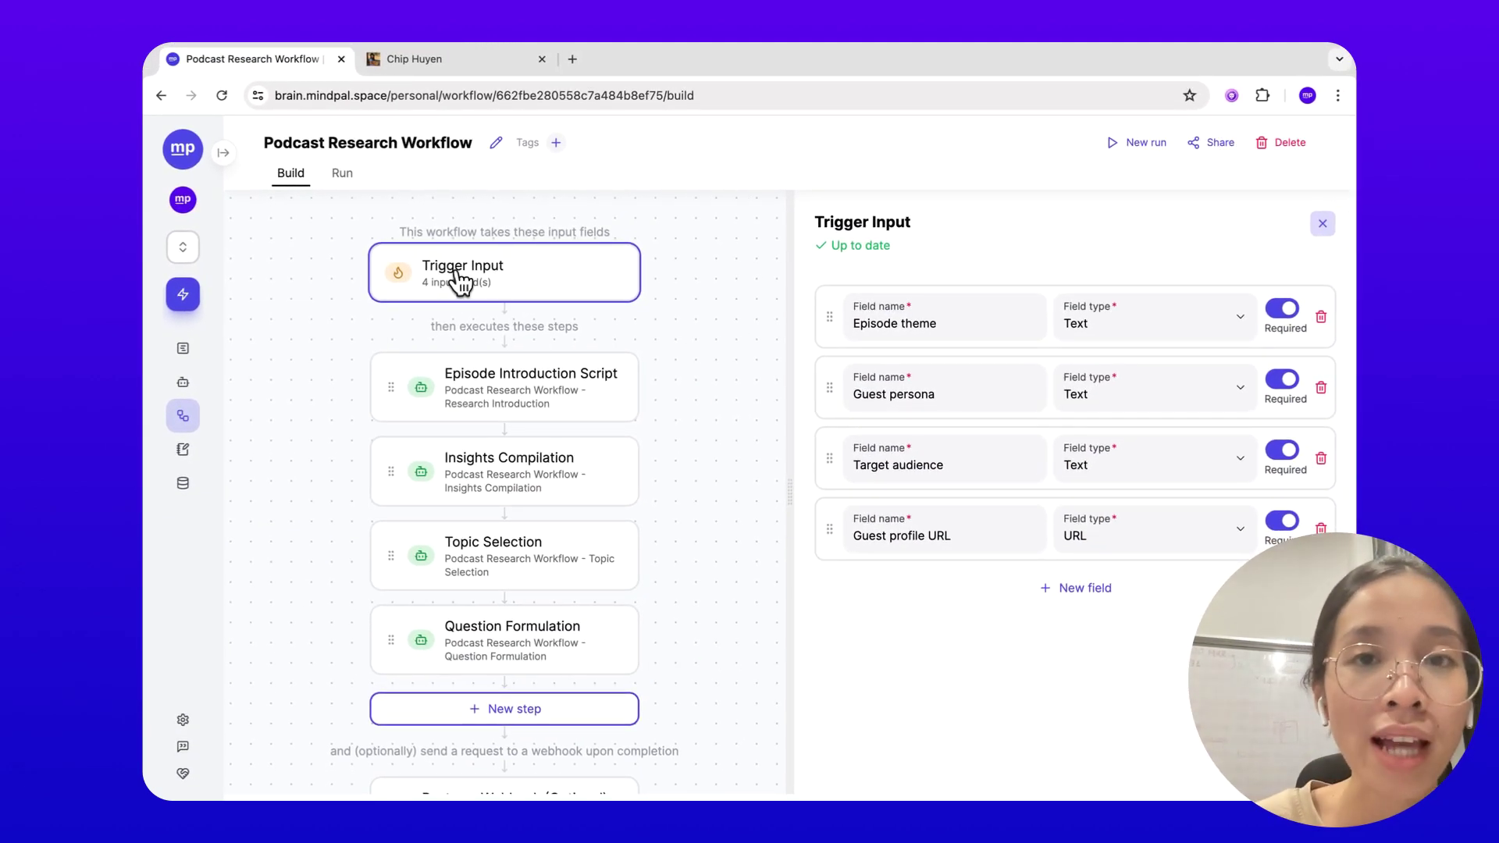
pyautogui.scroll(-1, 508, 406)
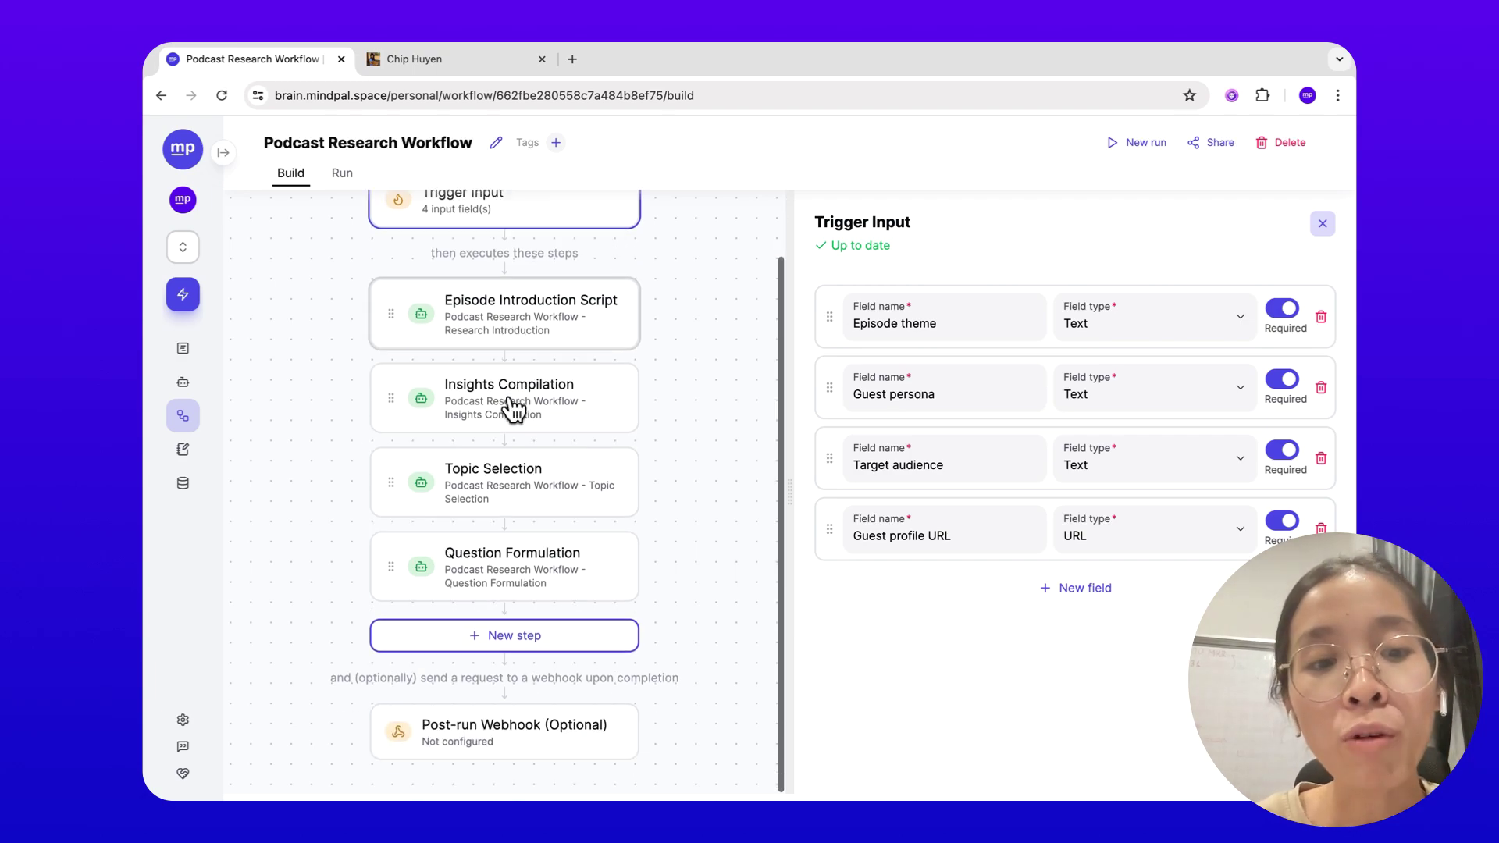
# Open the Post-run Webhook (Beta) panel at the bottom of the Podcast Research Workflow
pyautogui.click(451, 734)
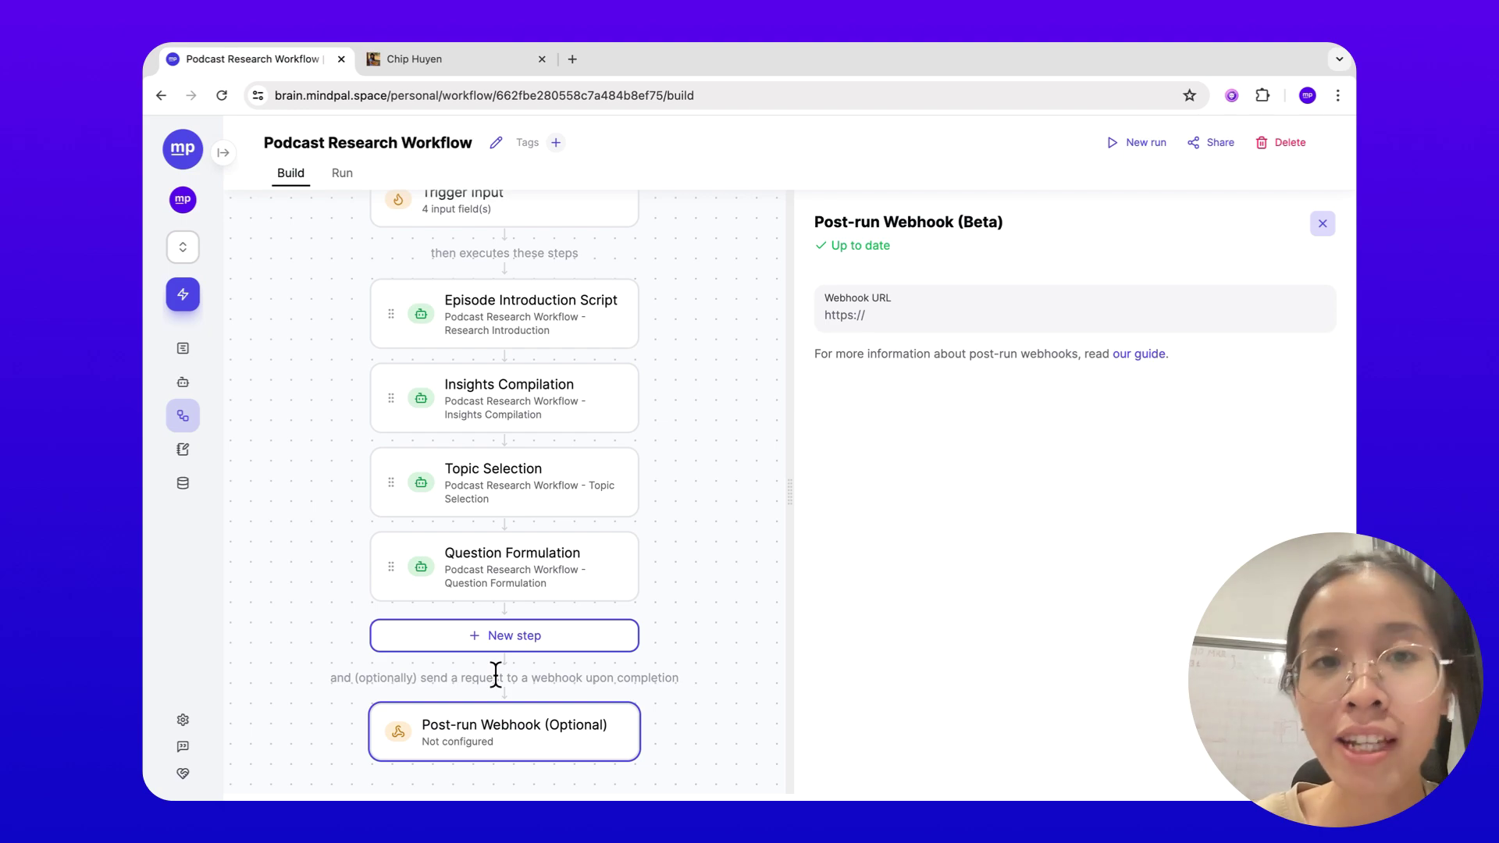
# Open the post-run webhook guide at 'Step 3: Understanding What MindPal Sends'
pyautogui.click(1127, 356)
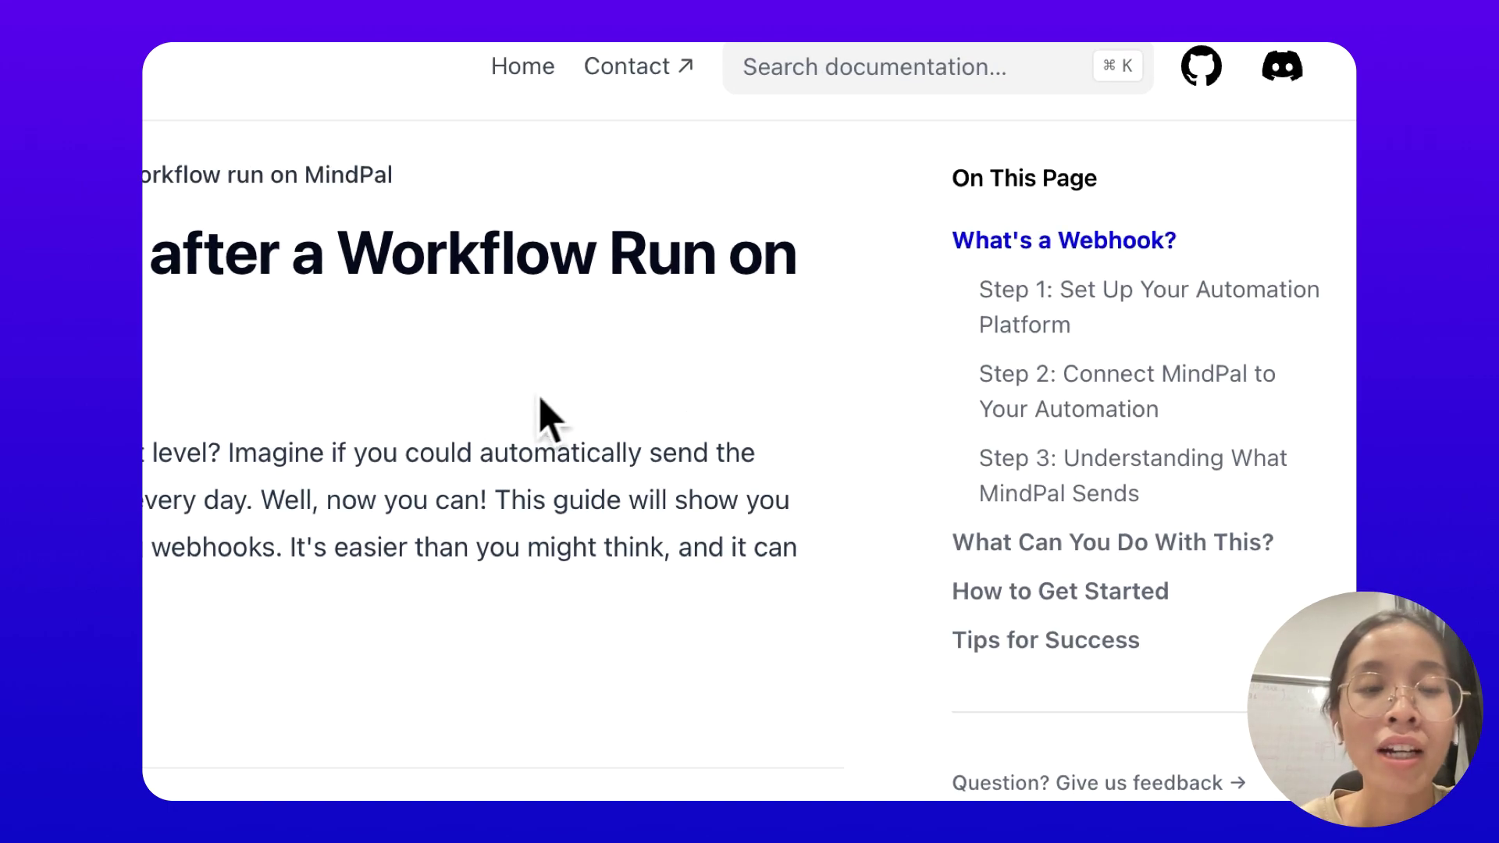
pyautogui.click(1121, 490)
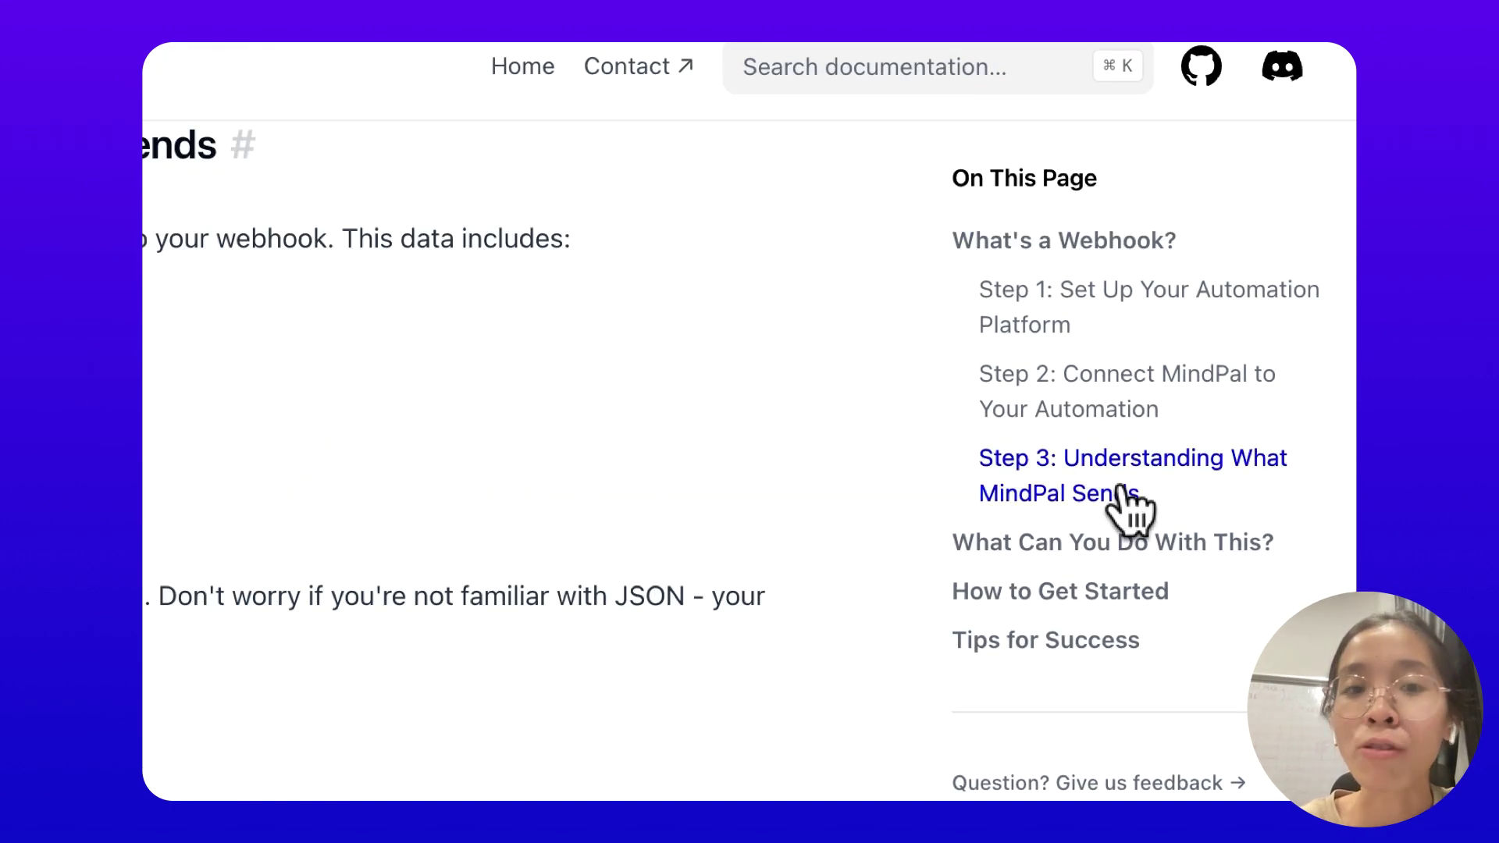
pyautogui.scroll(1, 450, 314)
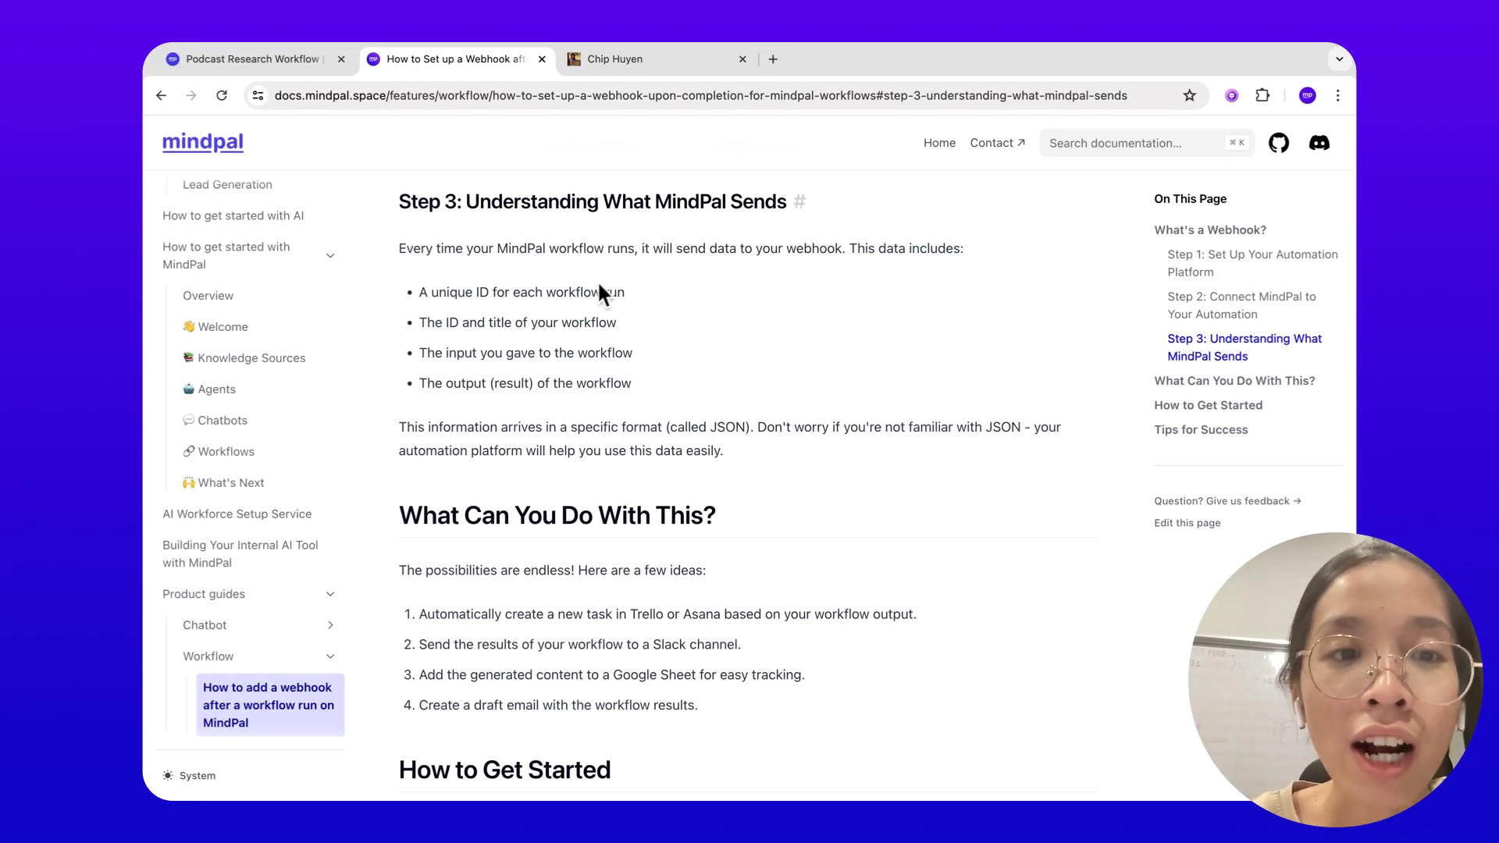
# Highlight the unique run ID, the workflow ID and title, and the output bullets
pyautogui.moveTo(421, 291); pyautogui.dragTo(622, 292)
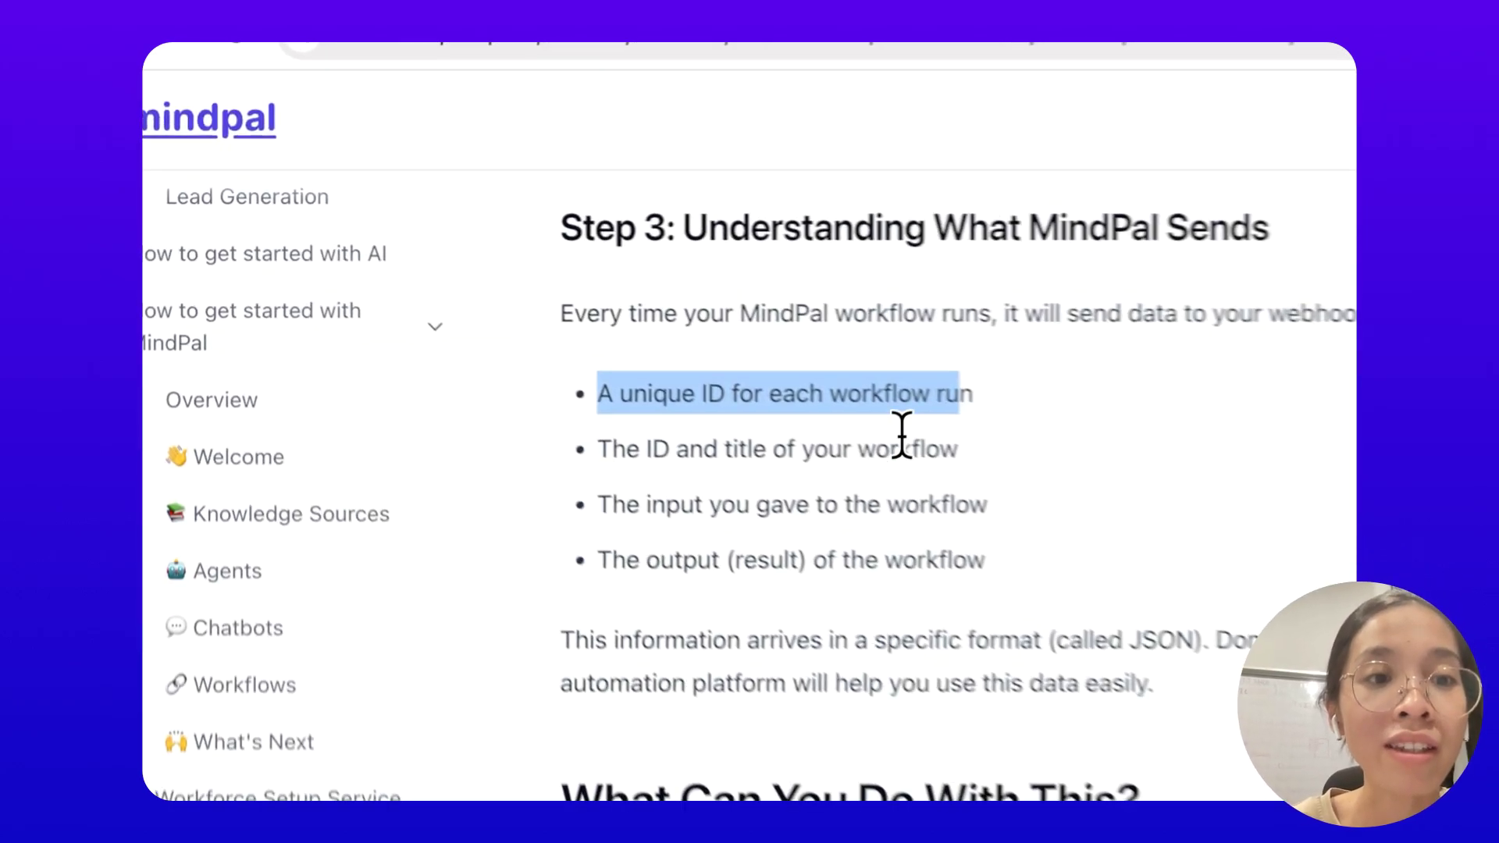
pyautogui.moveTo(650, 447); pyautogui.dragTo(975, 446)
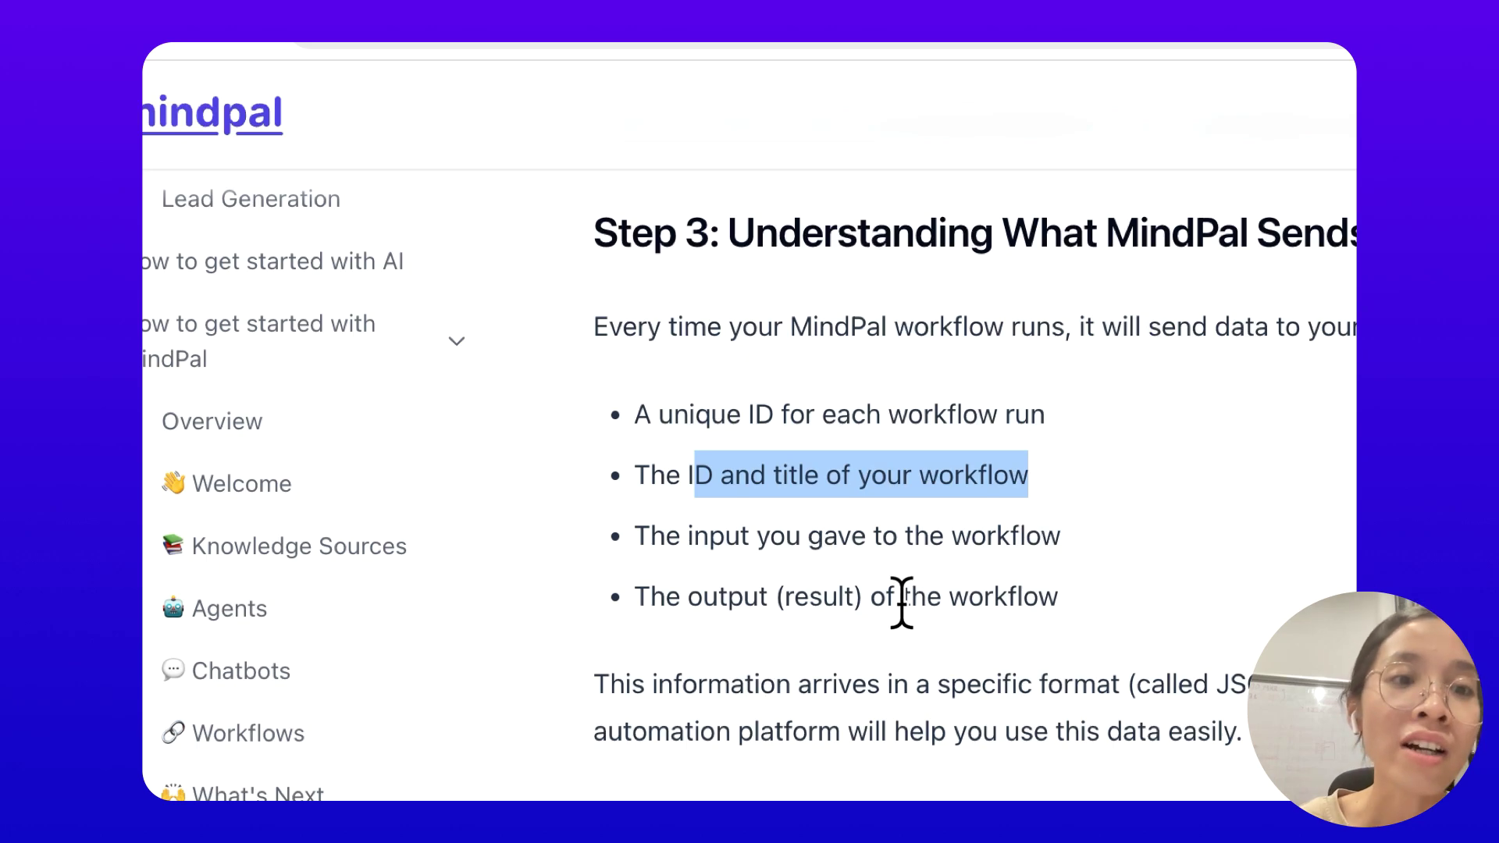
pyautogui.doubleClick(730, 598)
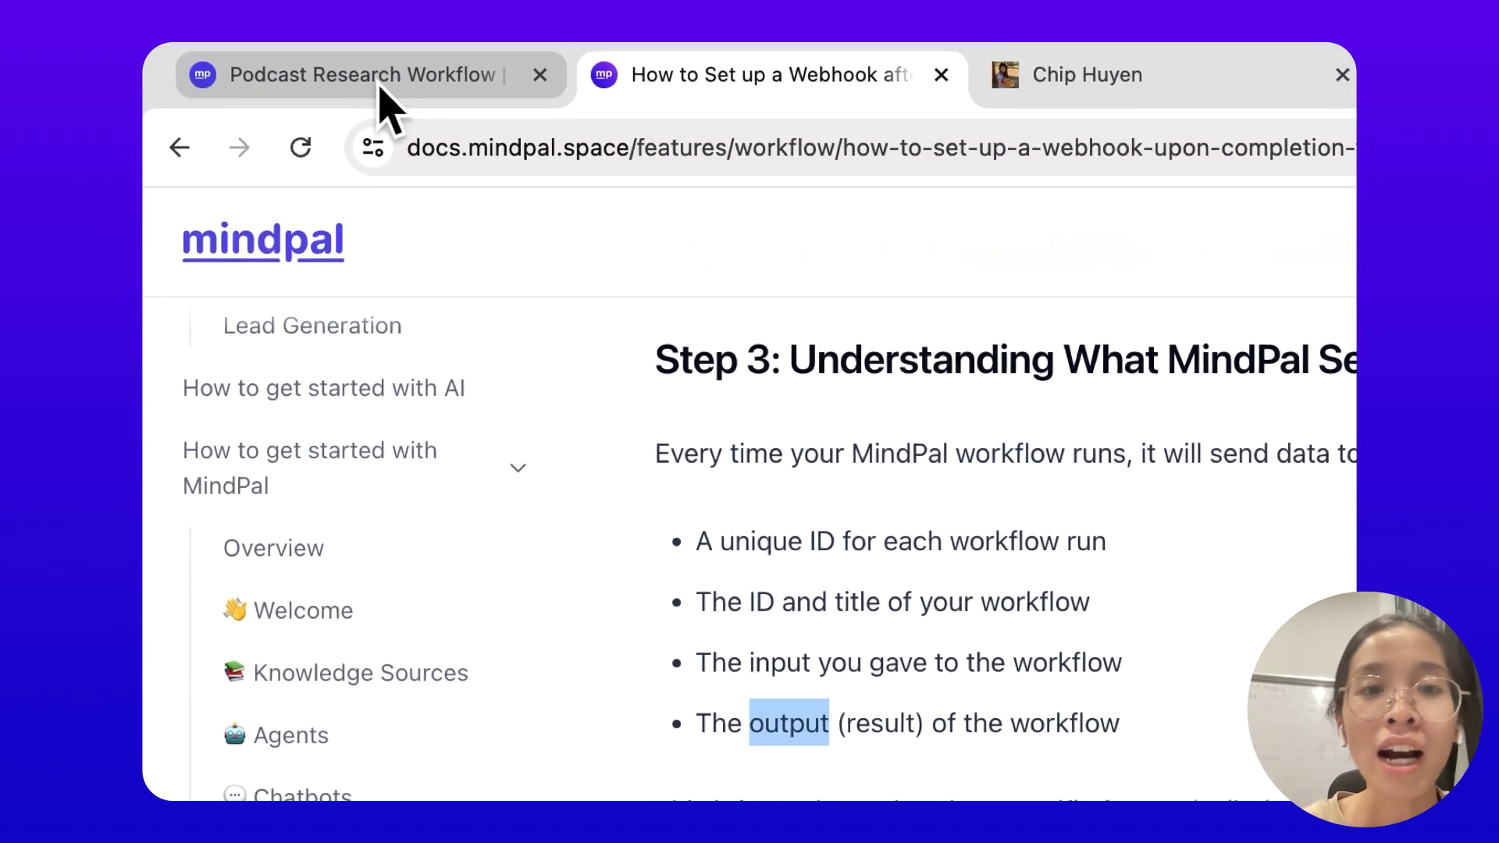
# Return to the Podcast Research Workflow tab, then switch desktops to the Activepieces flow
pyautogui.click(378, 101)
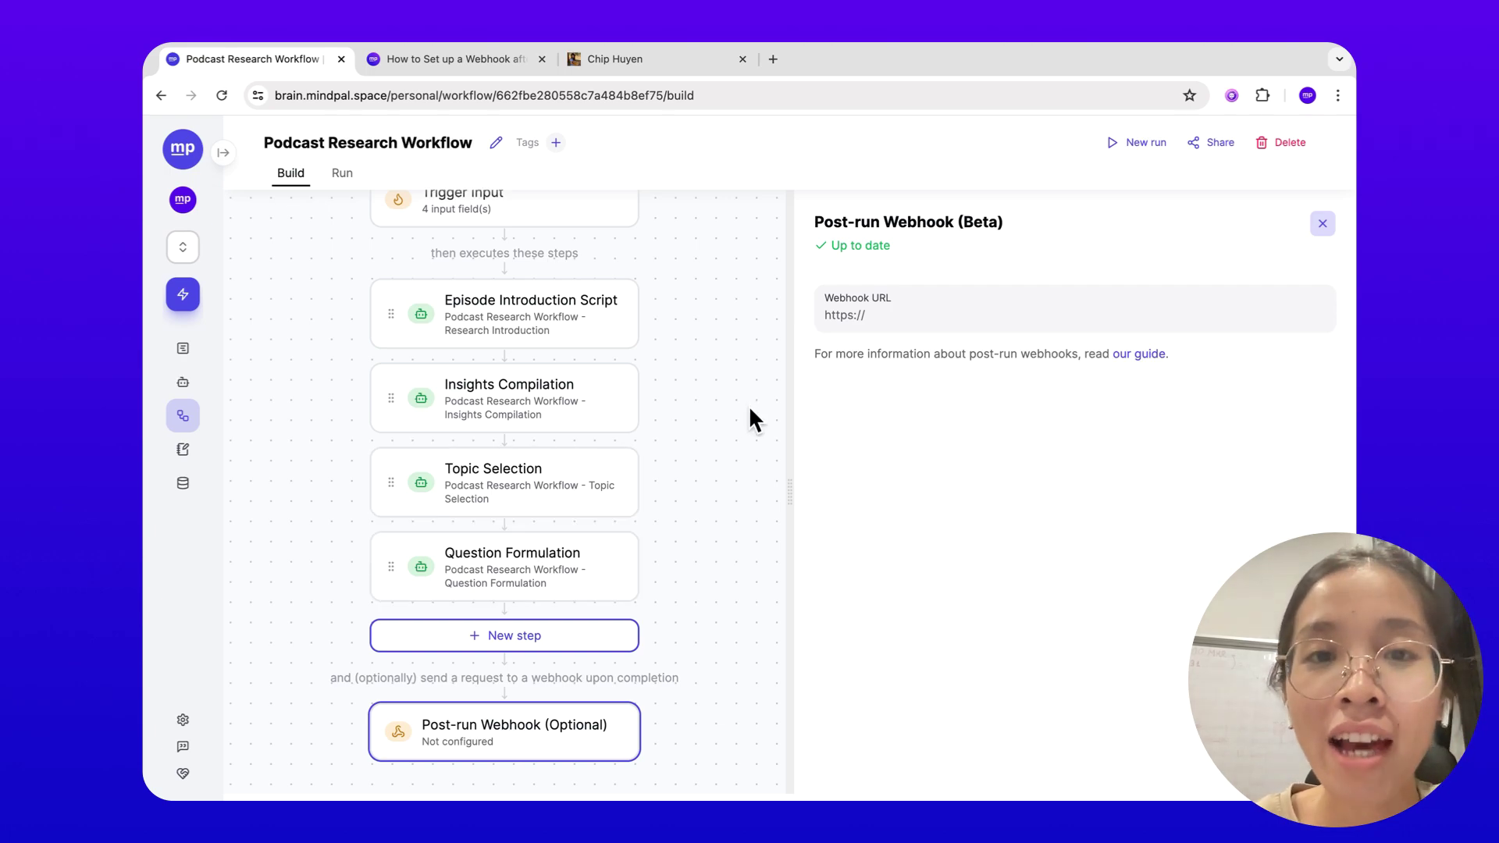
pyautogui.hotkey('ctrl', 'Right')
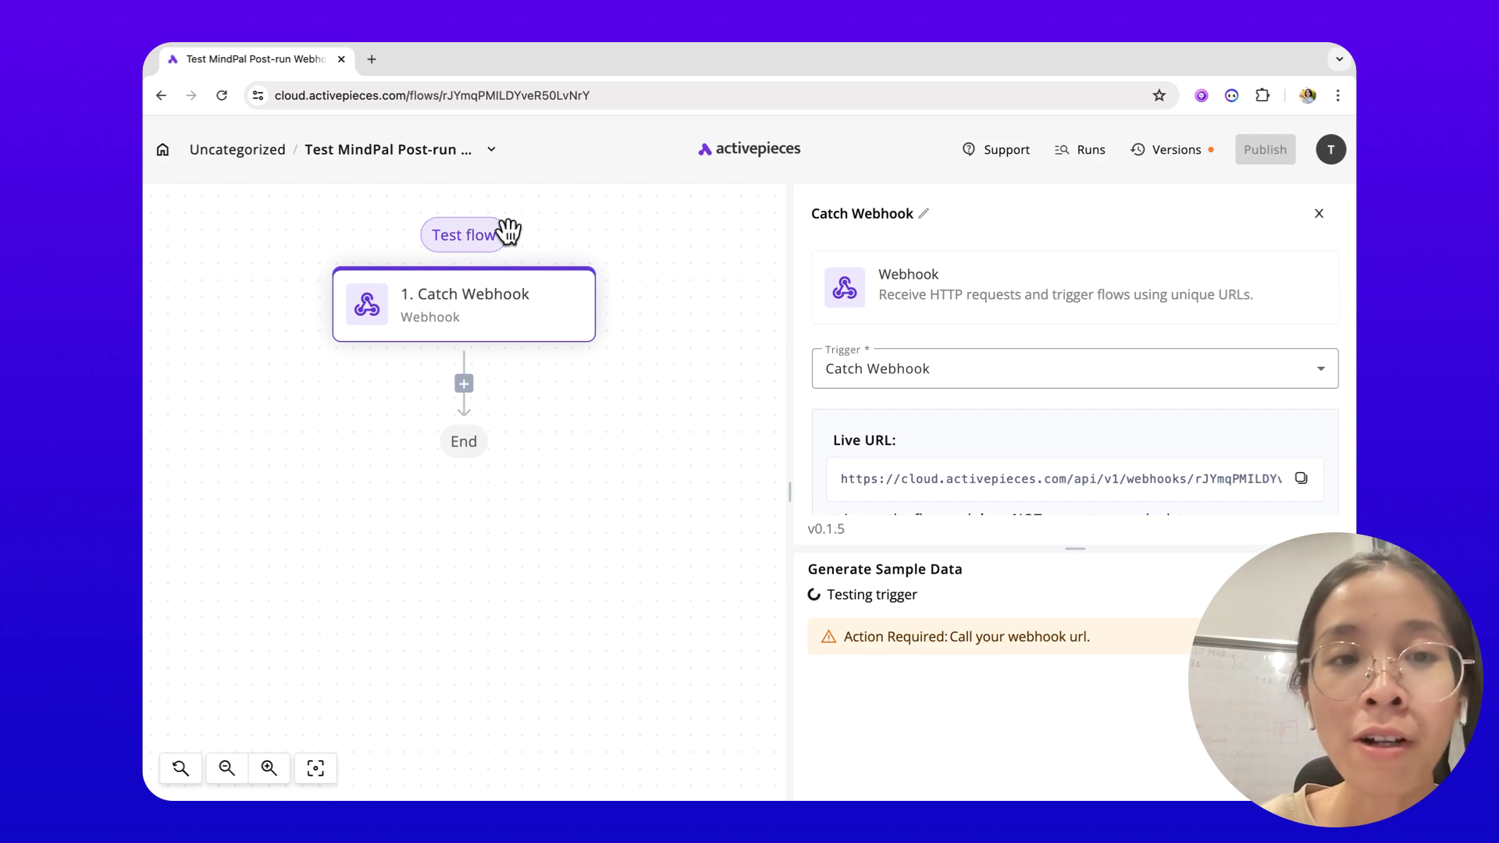
# Retest the Catch Webhook trigger so it awaits a call, and copy its Test URL
pyautogui.moveTo(538, 318)
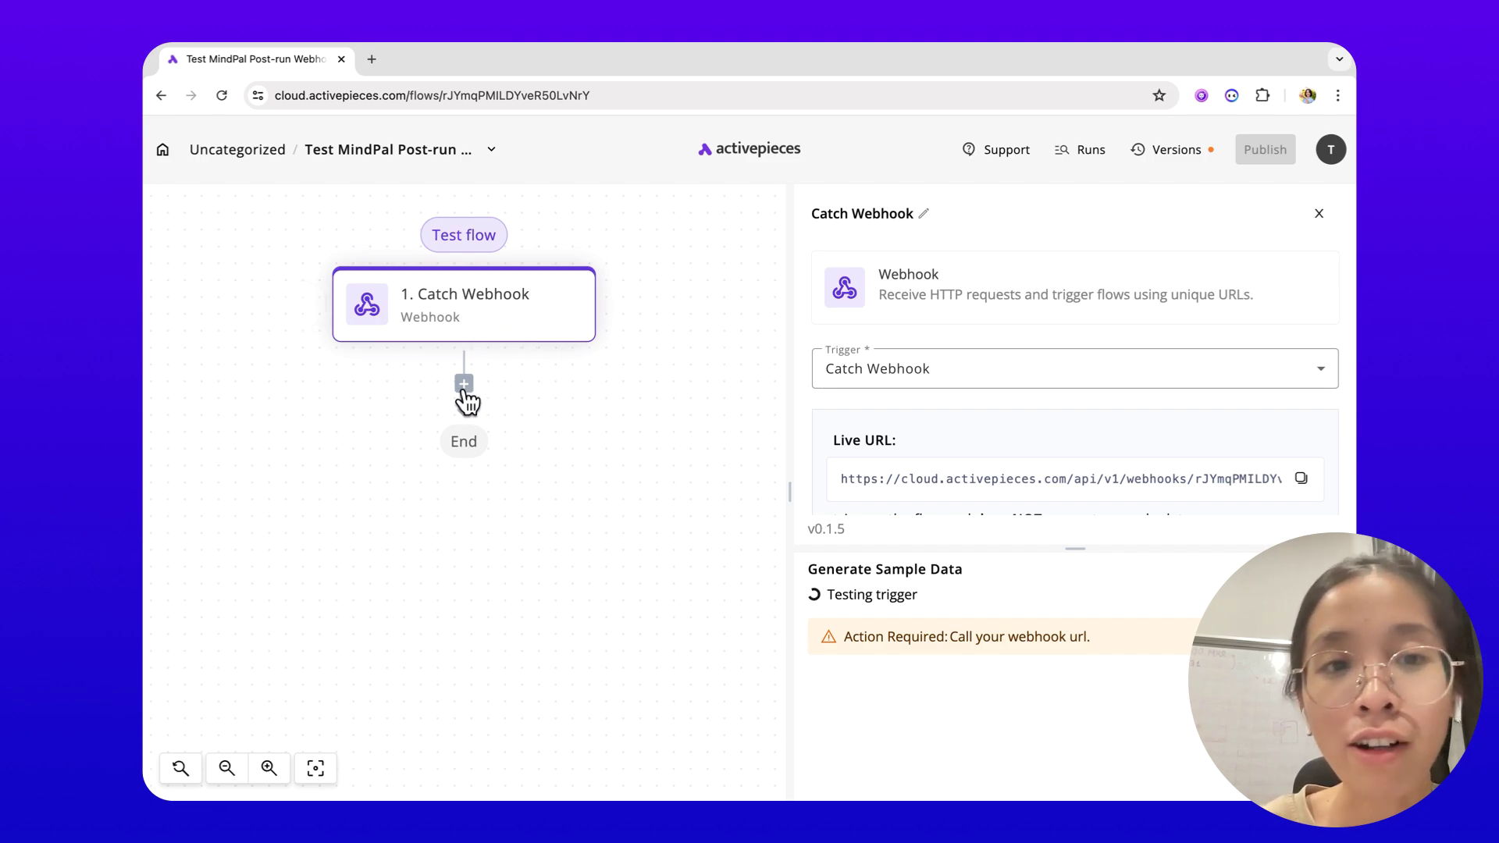
pyautogui.click(464, 384)
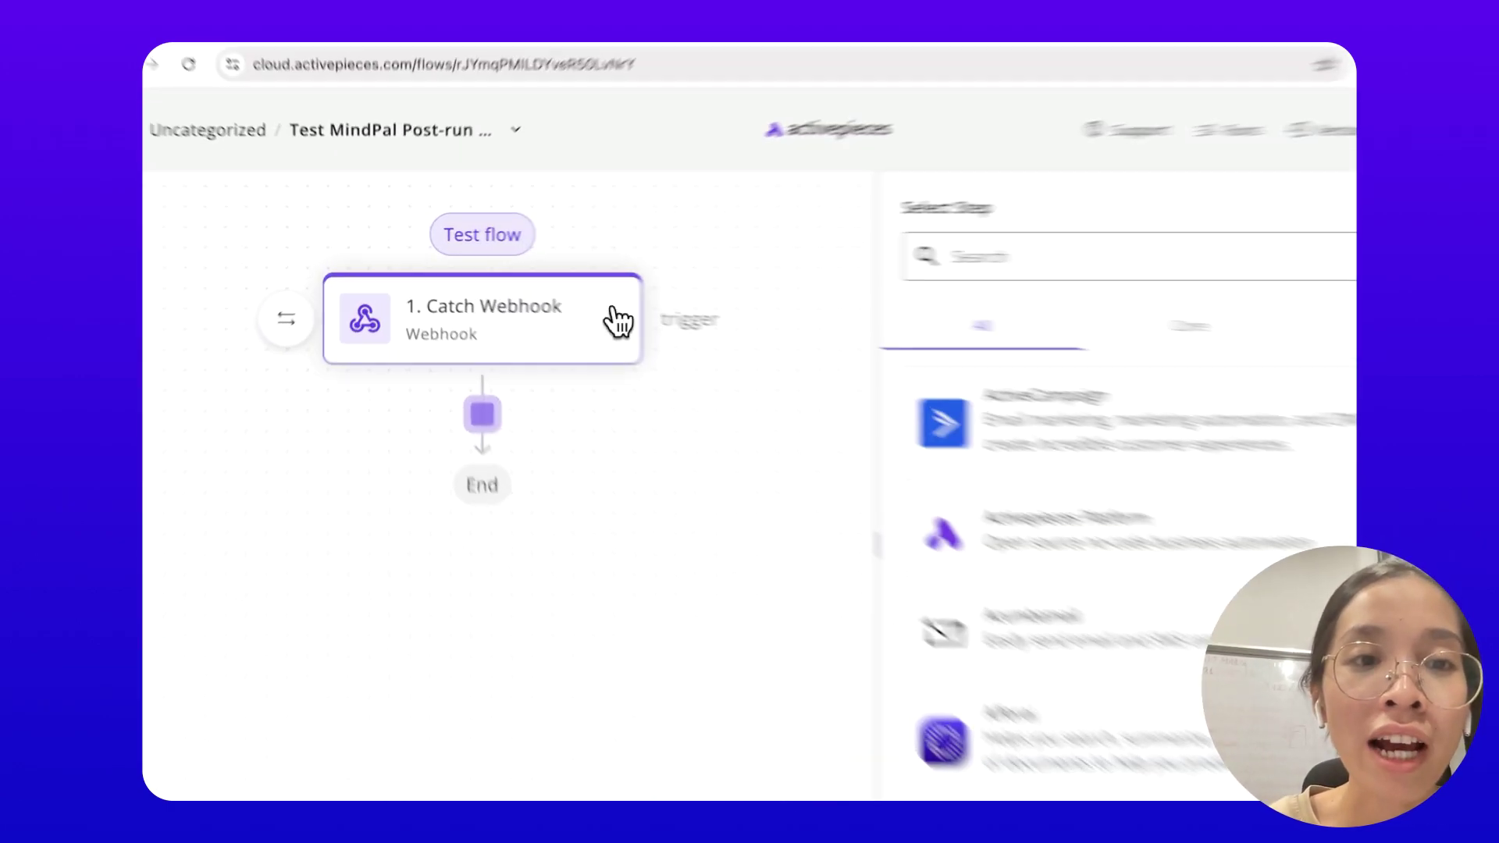
pyautogui.click(618, 320)
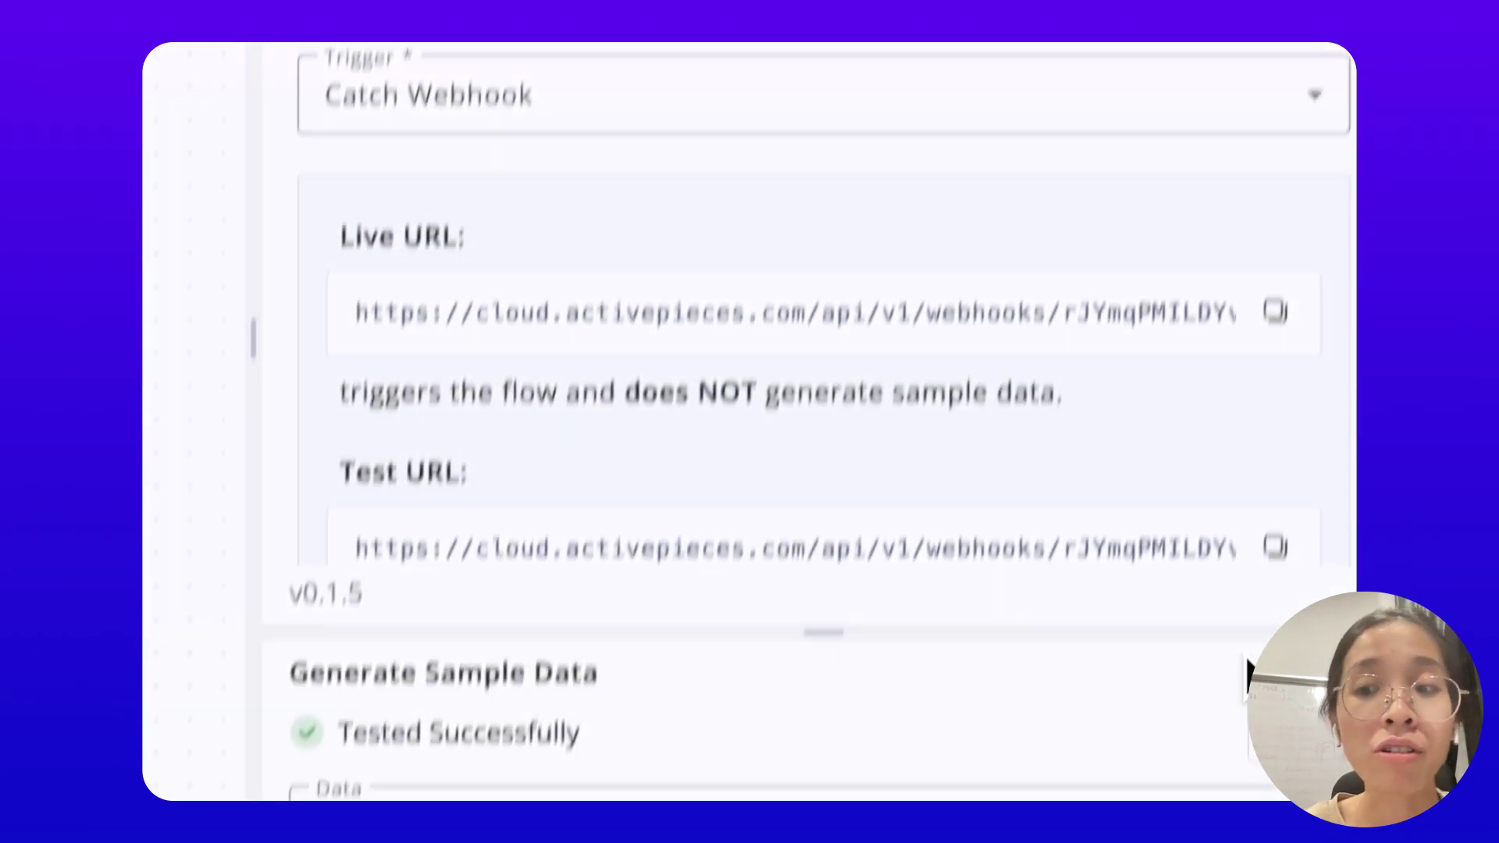
pyautogui.click(1252, 581)
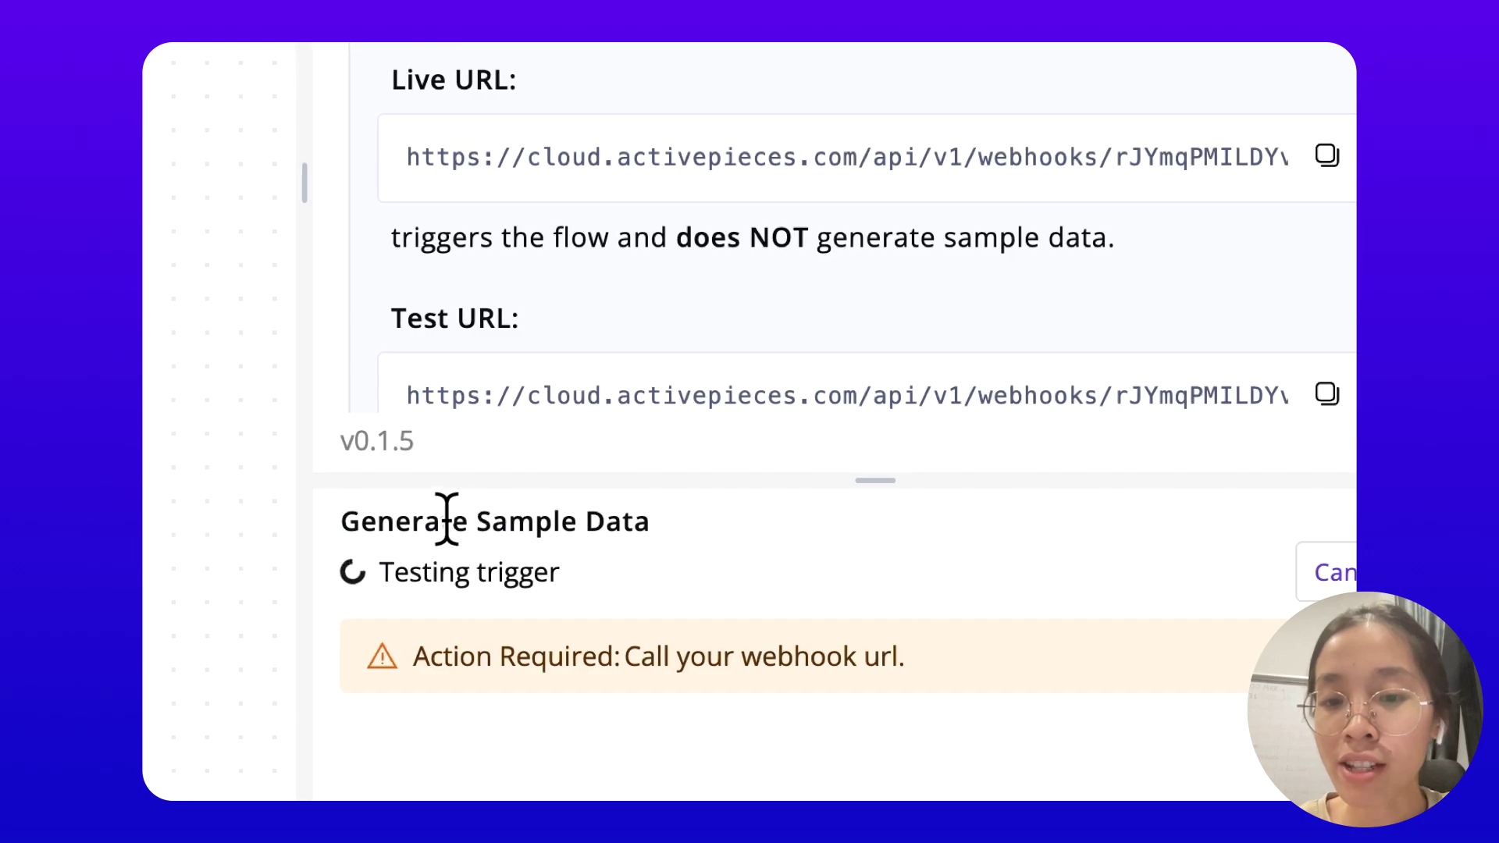
pyautogui.scroll(-3, 761, 351)
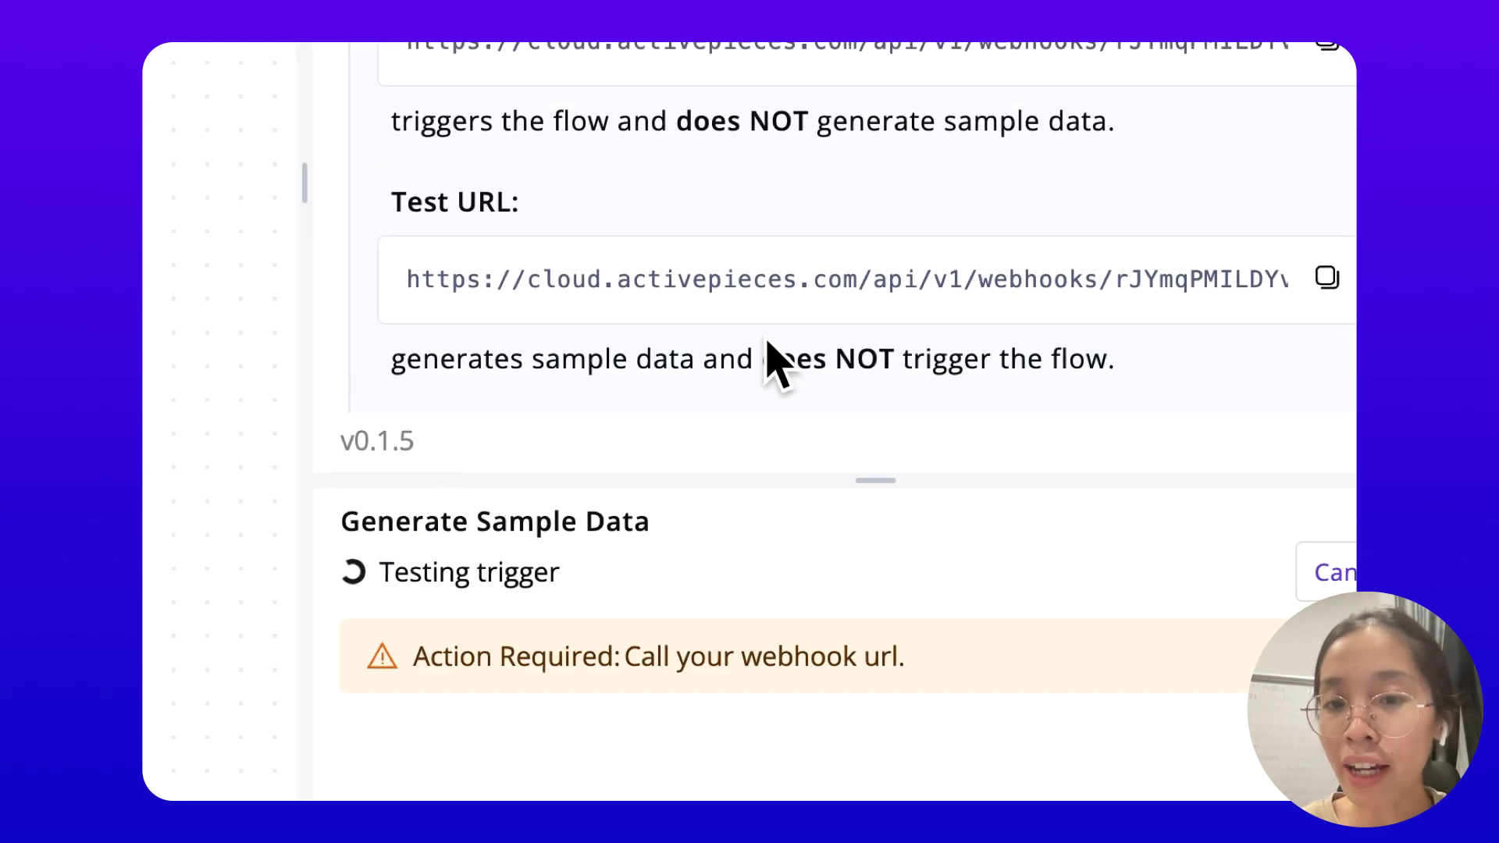
pyautogui.scroll(3, 776, 358)
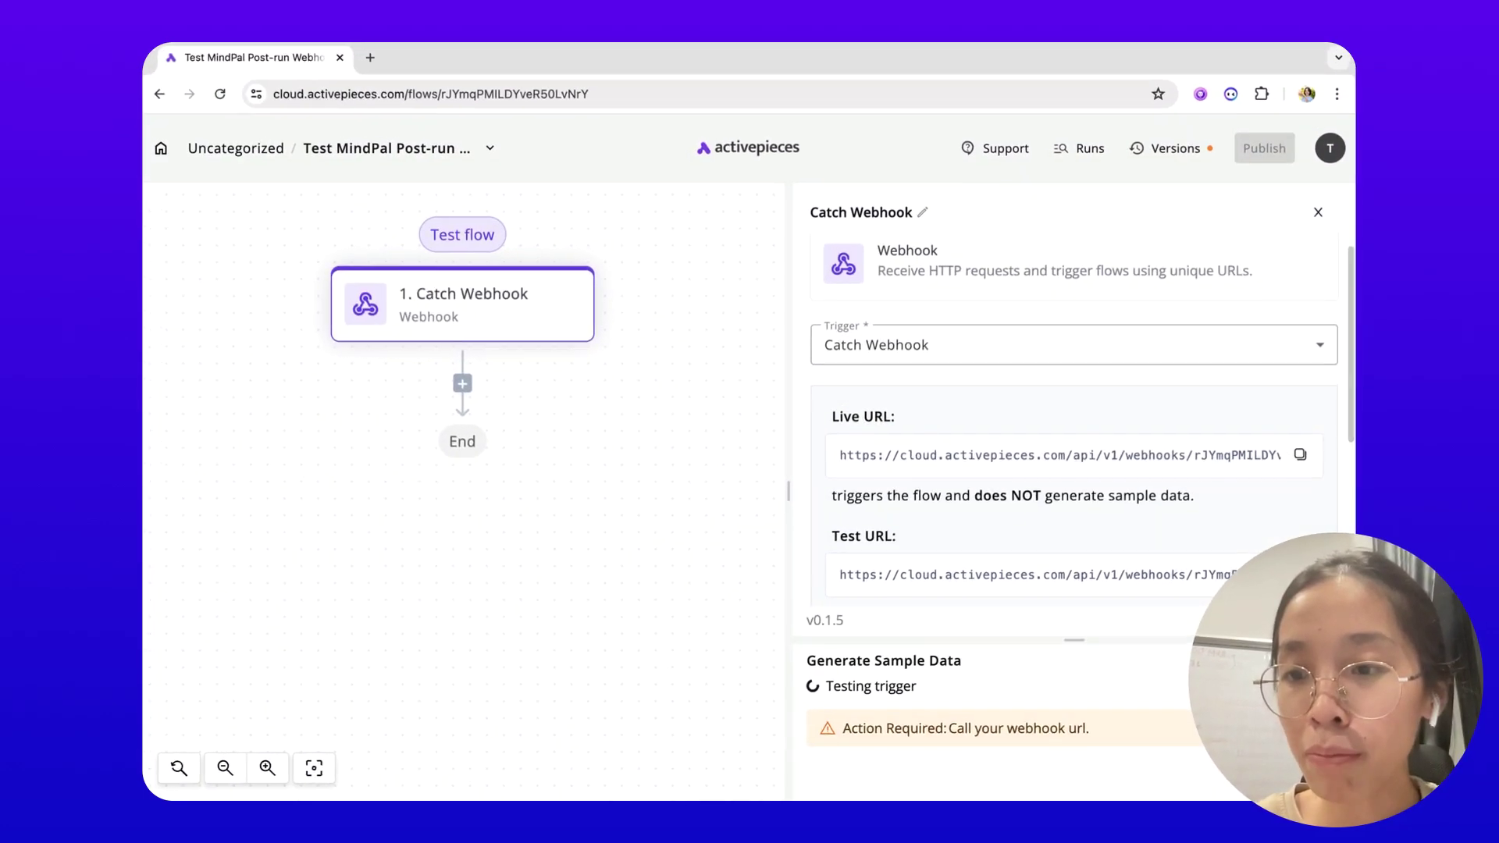
pyautogui.click(1299, 574)
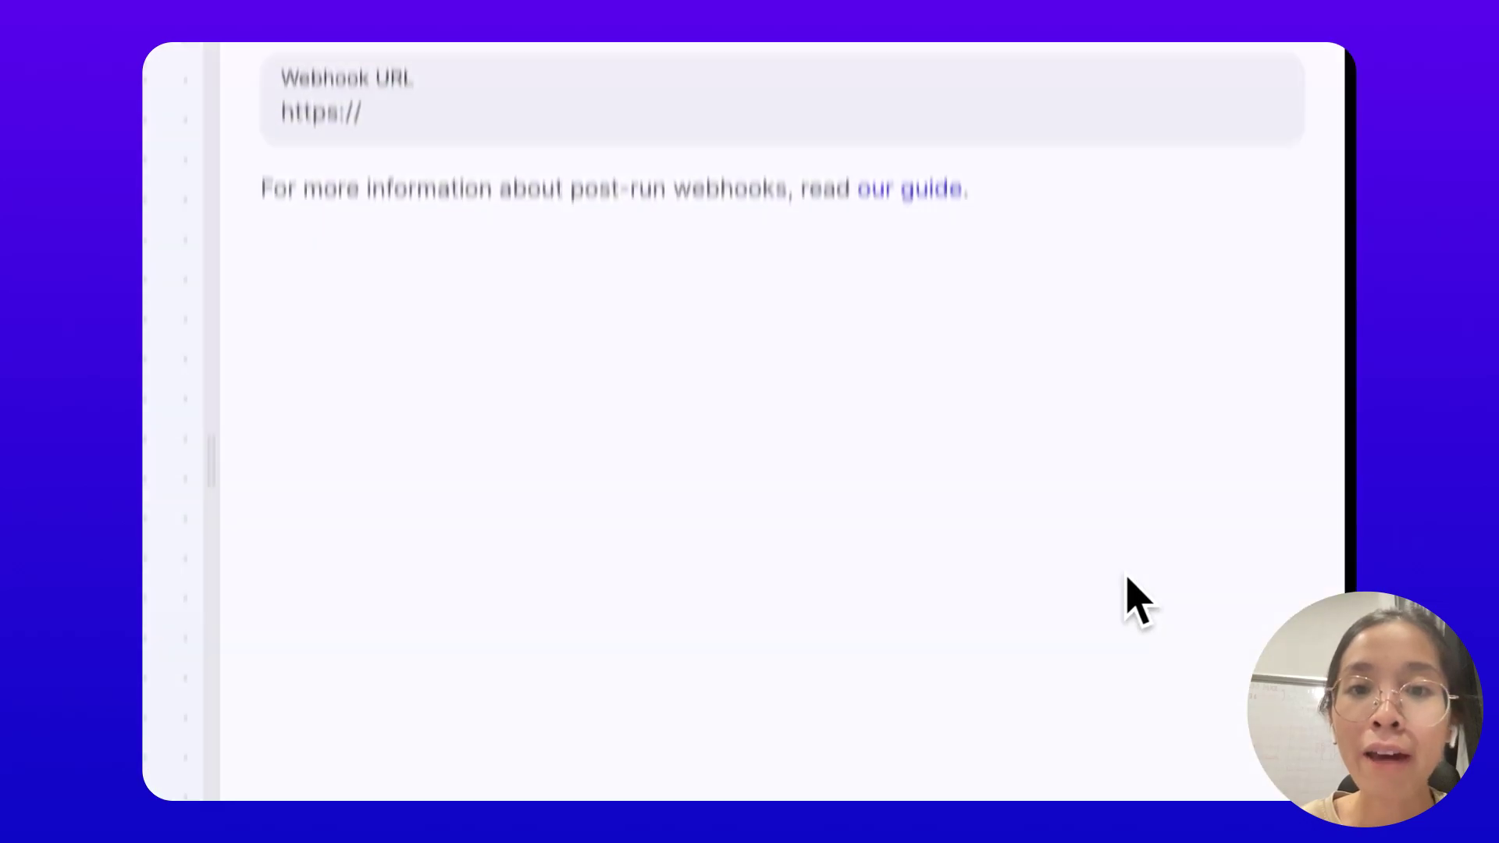
pyautogui.scroll(2, 1124, 596)
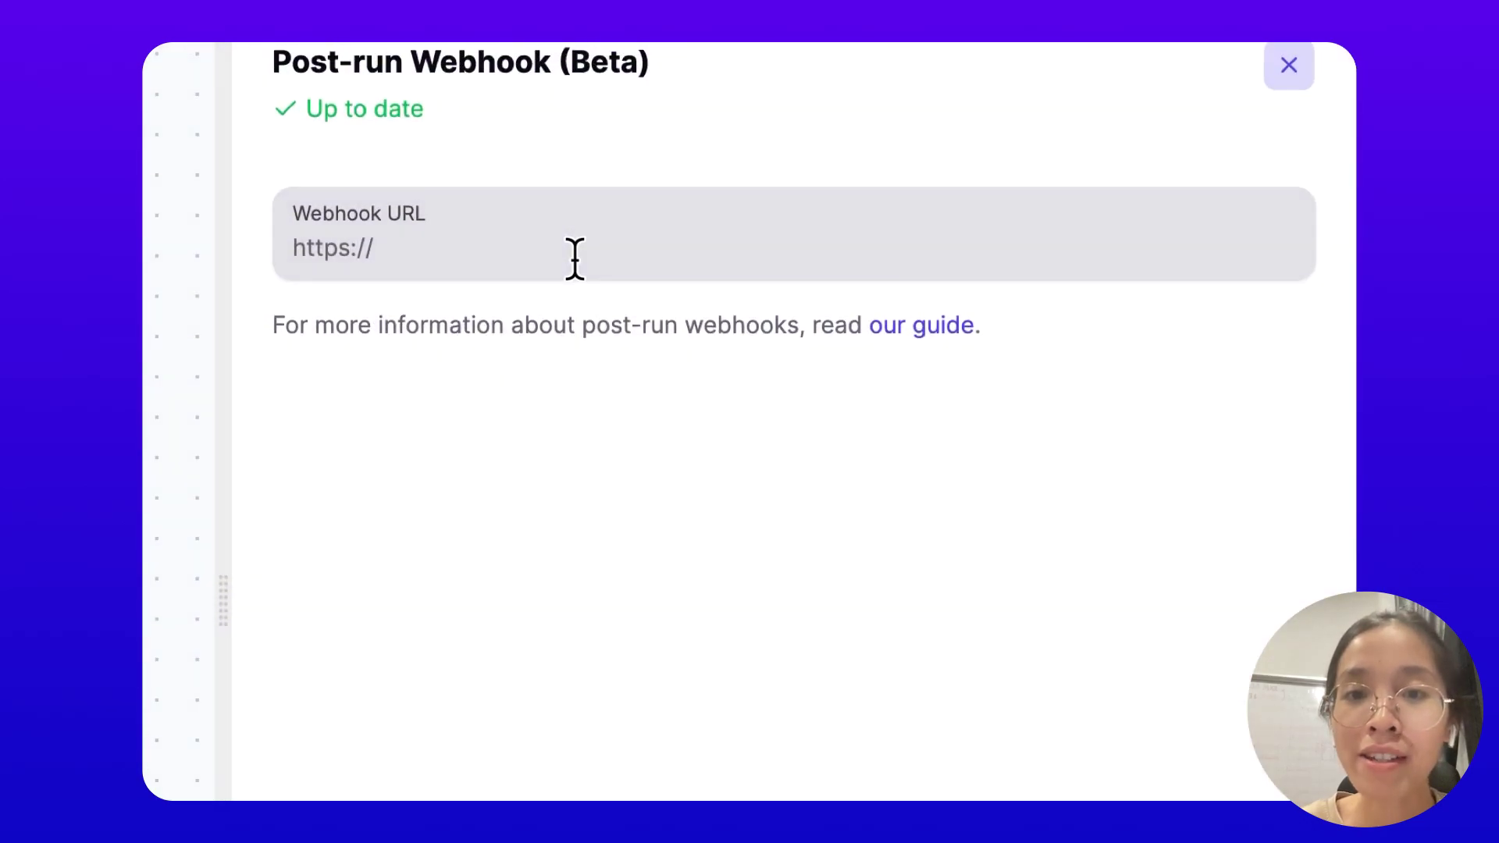
# Paste the Activepieces test URL as the MindPal Webhook URL and begin a new run
pyautogui.click(572, 263)
pyautogui.hotkey('ctrl', 'v')
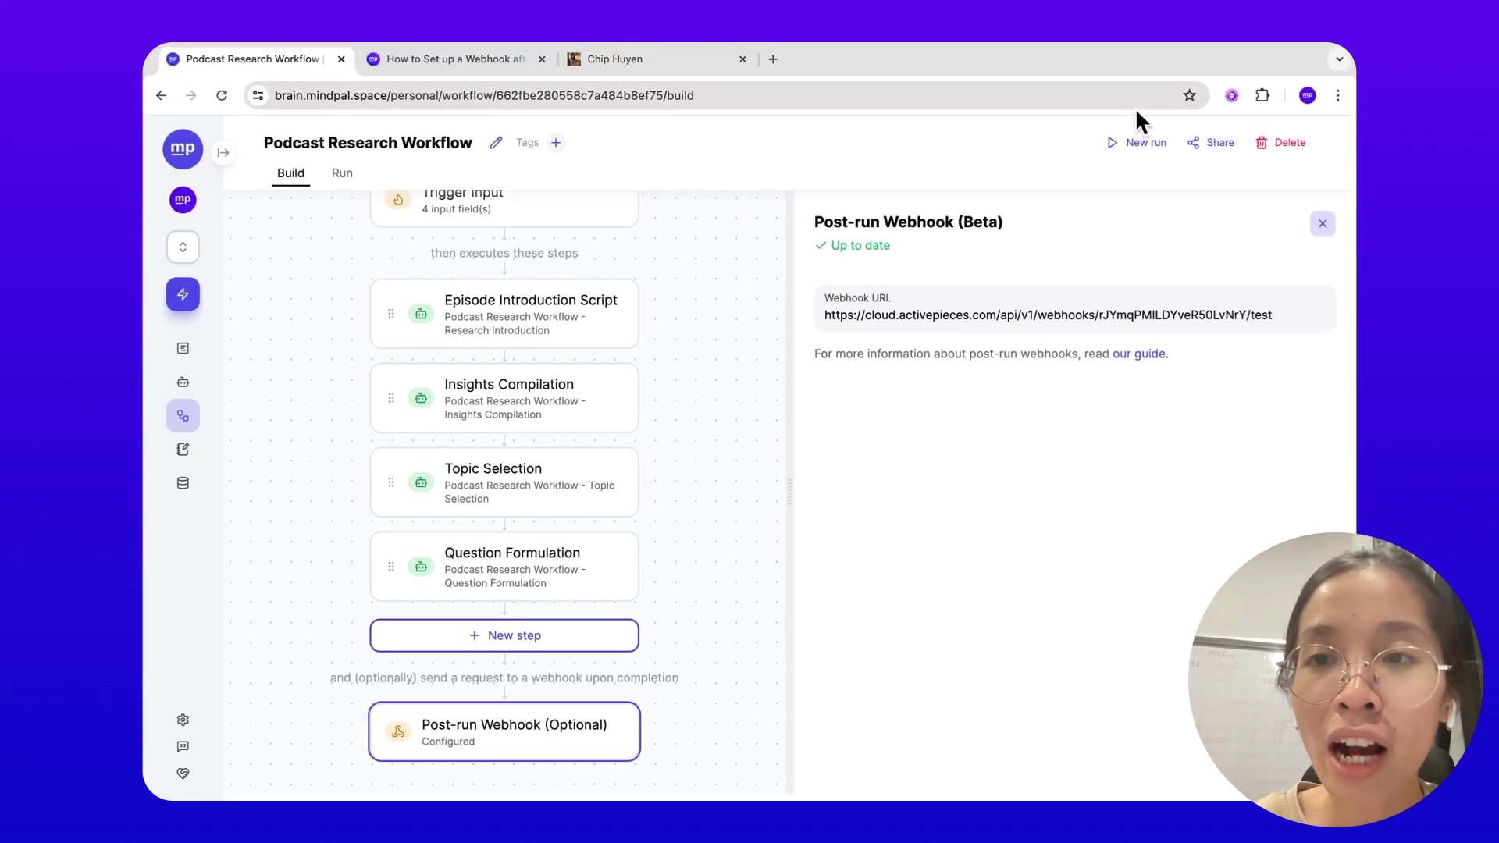
pyautogui.click(1144, 154)
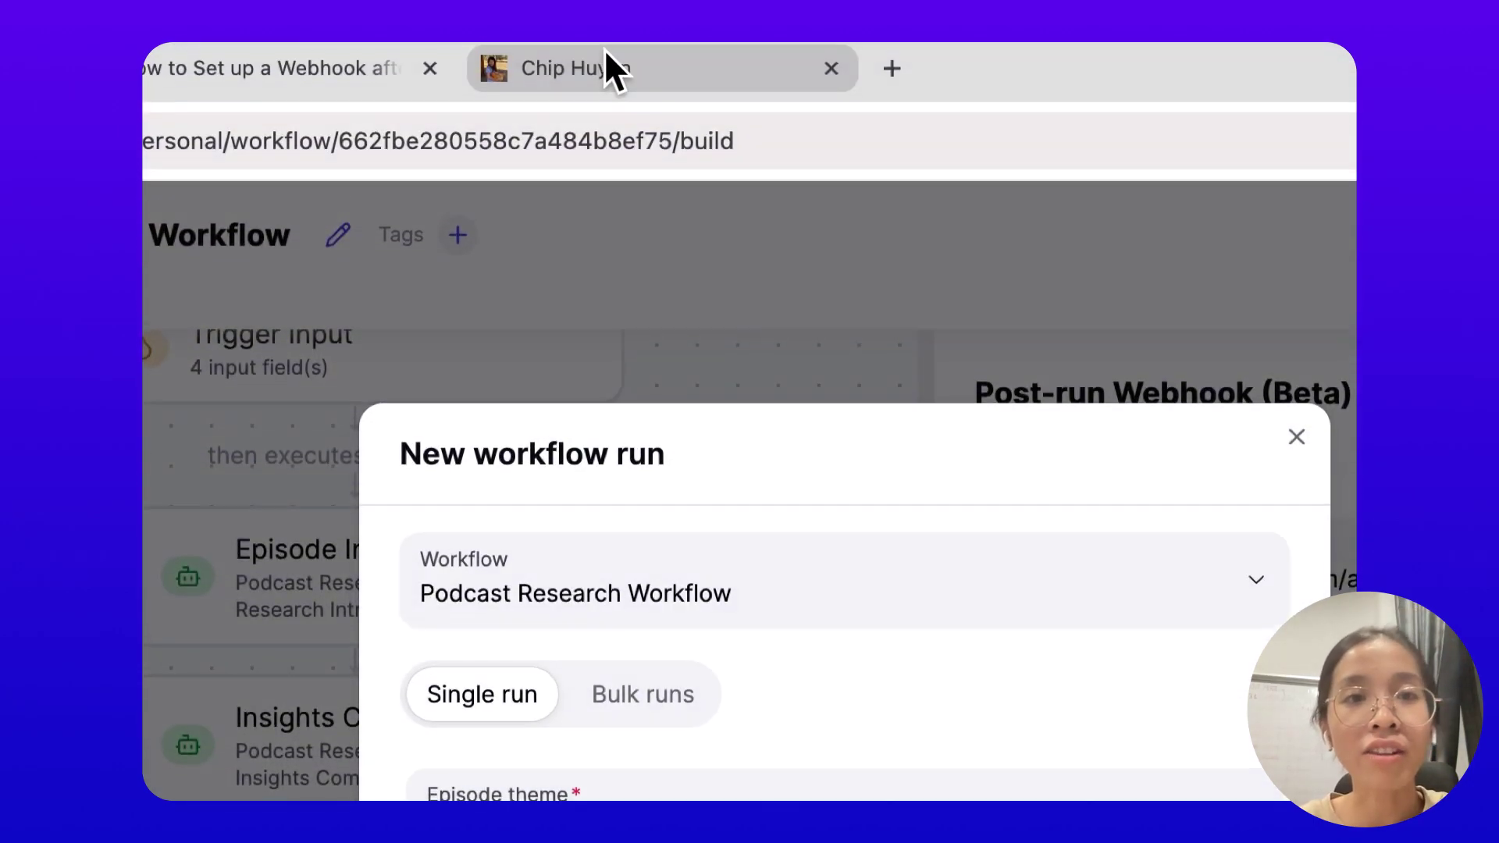
# Copy the guest website's address, clearing it from the Episode theme field where it was mis-pasted
pyautogui.click(605, 60)
pyautogui.click(274, 148)
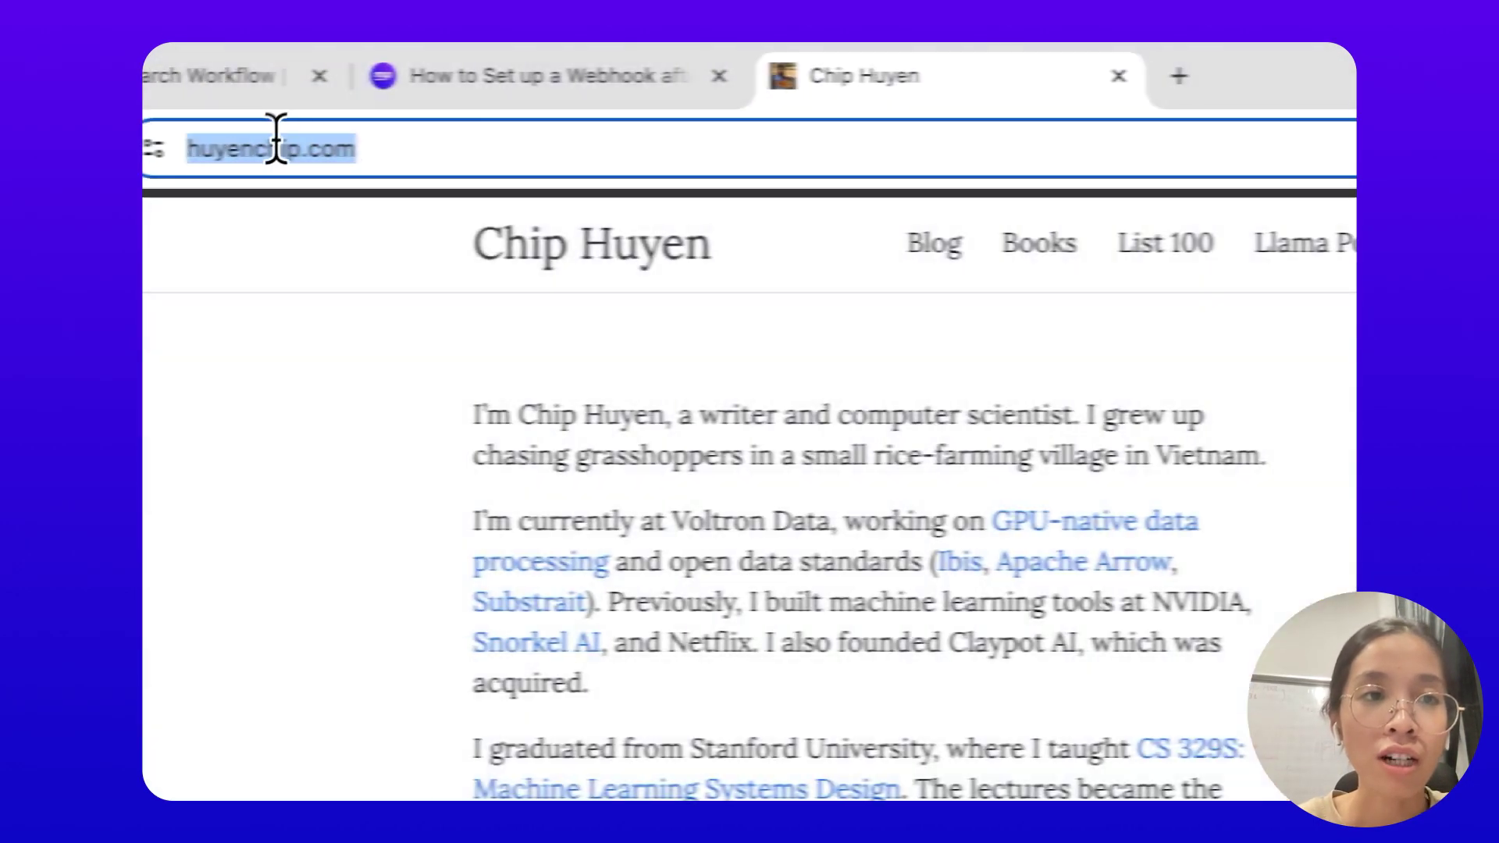
pyautogui.press('super+c')
pyautogui.click(377, 92)
pyautogui.click(469, 242)
pyautogui.press('super+v')
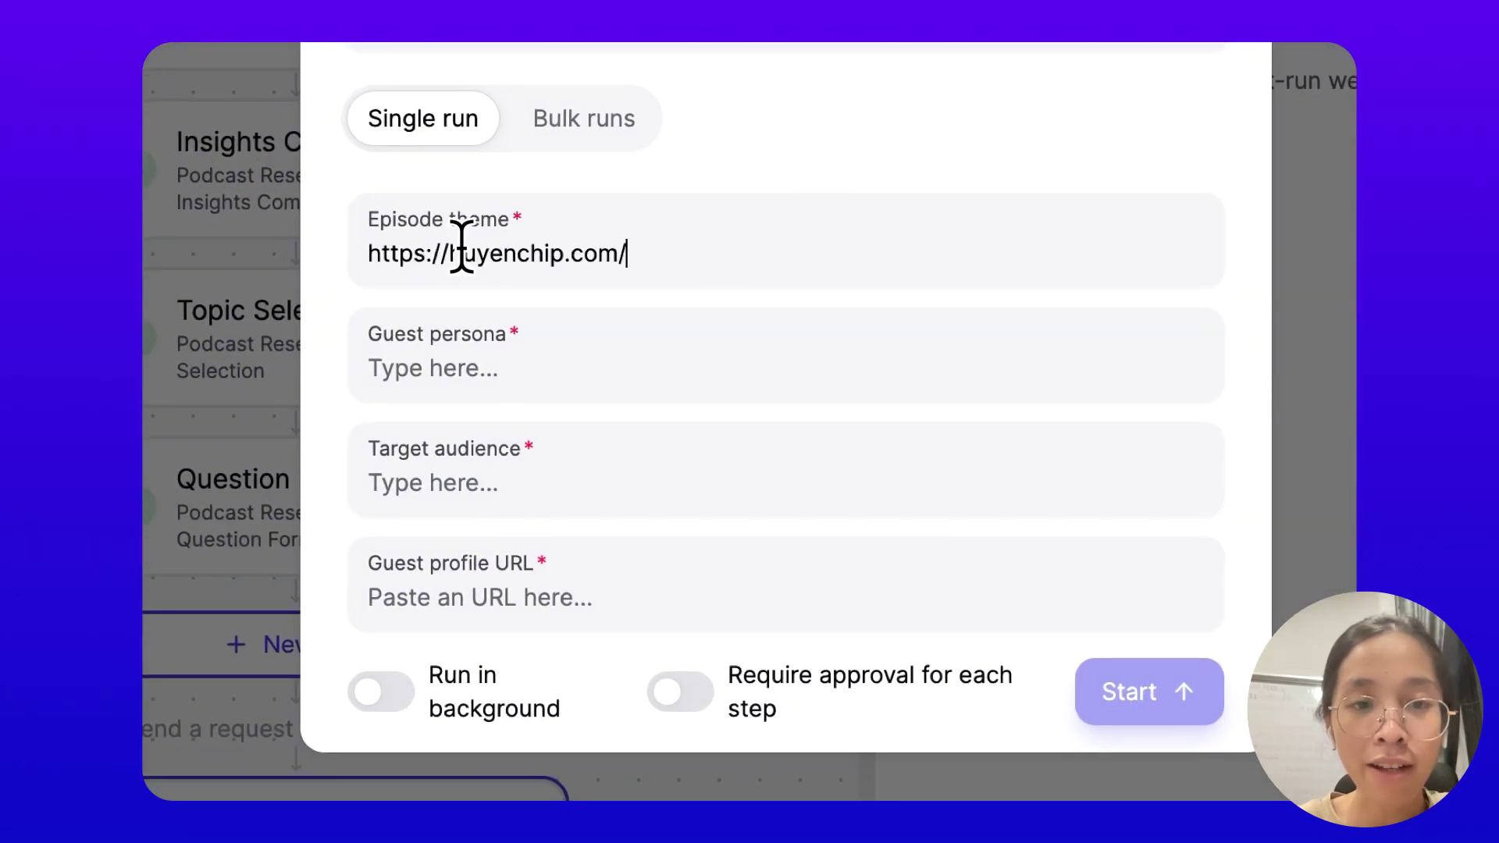
pyautogui.press('super+a')
pyautogui.press('BackSpace')
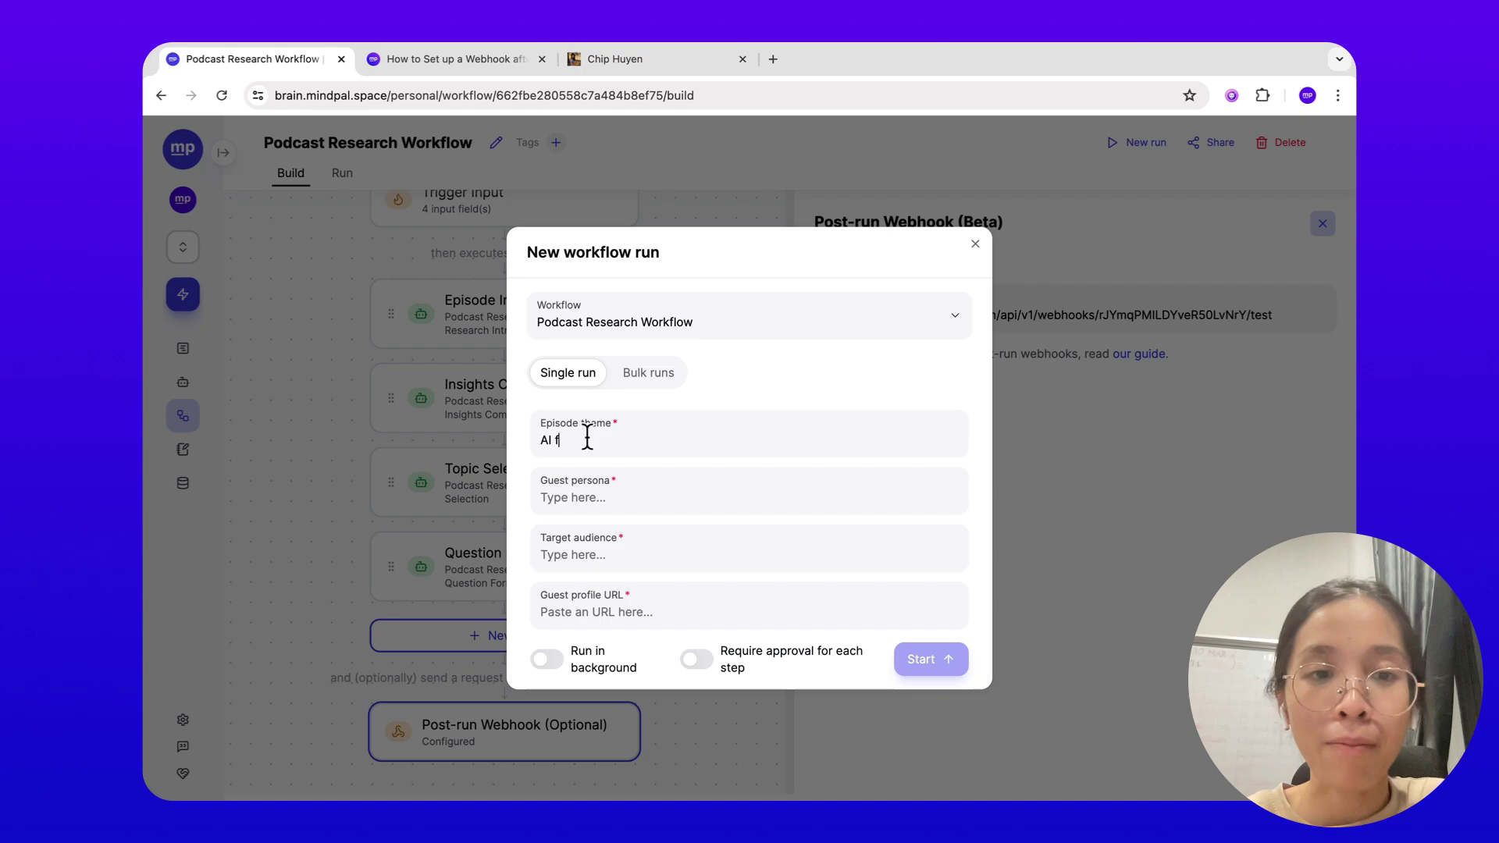
# Enter 'AI engineer &fou' as guest persona and paste the guest website as Guest profile URL
pyautogui.click(662, 504)
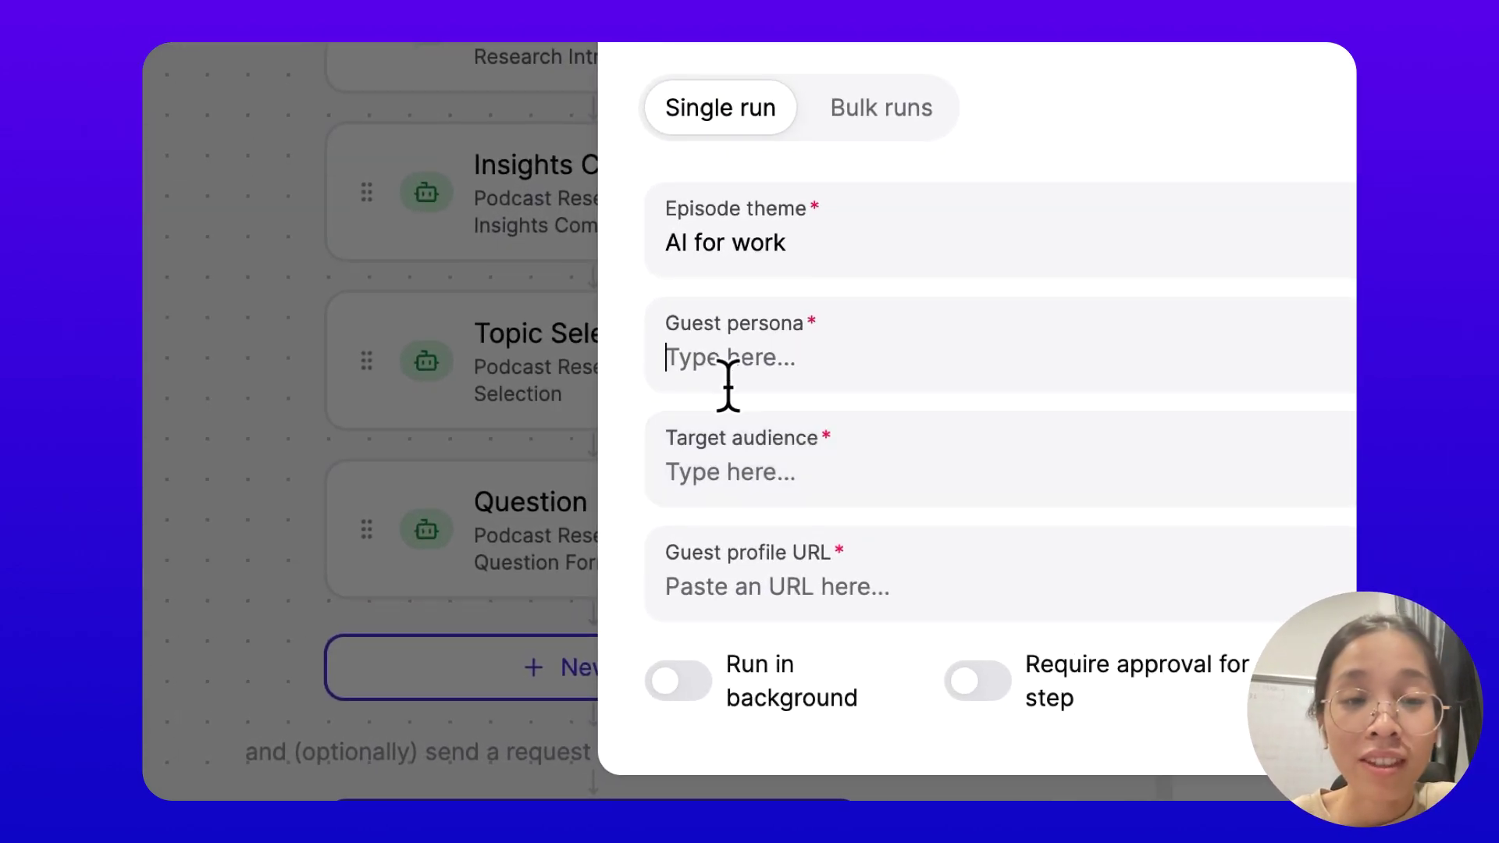
pyautogui.write('A')
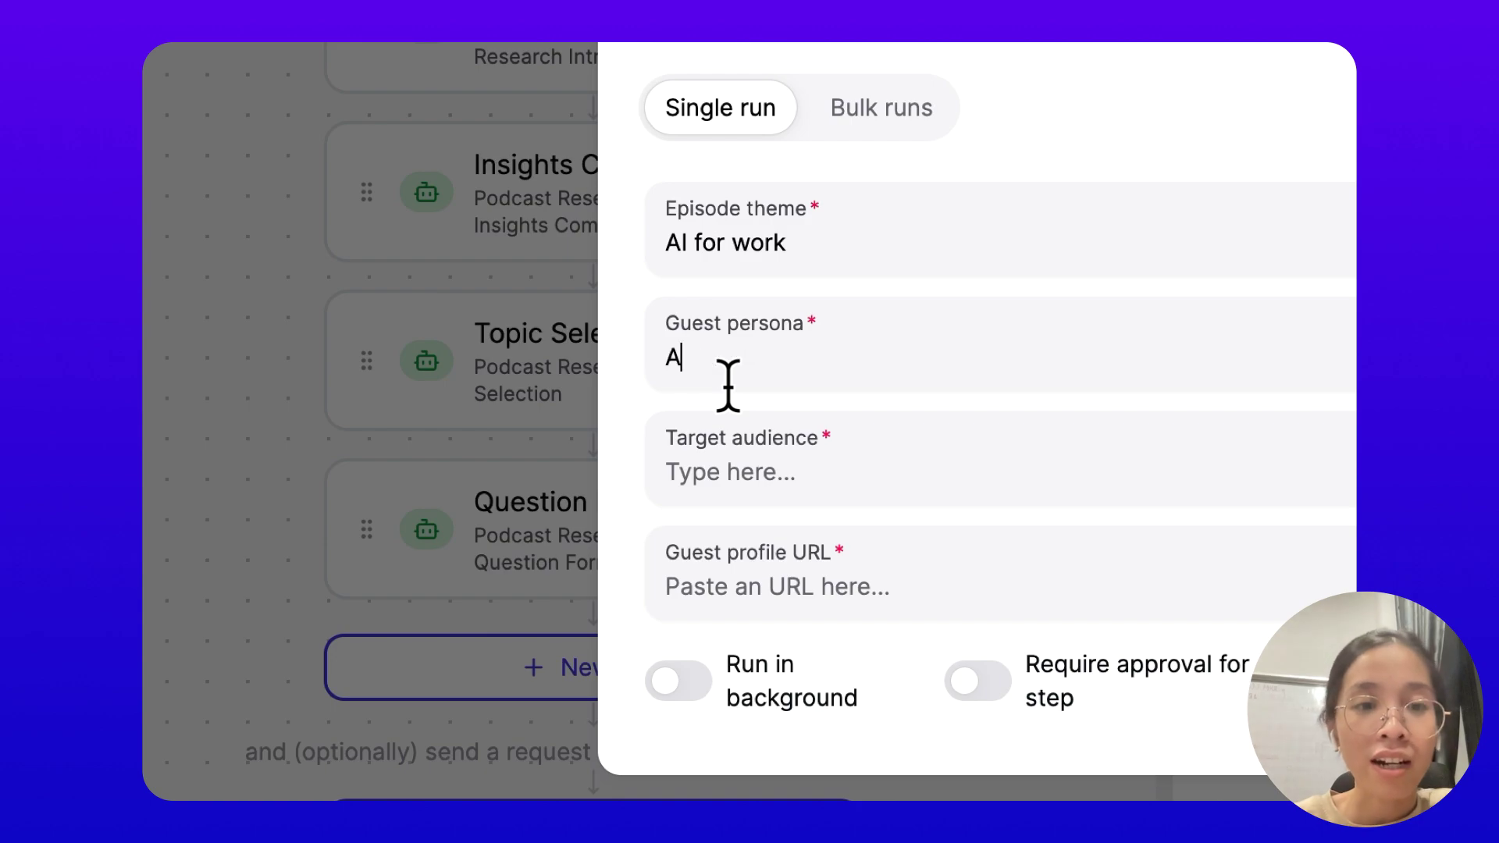
pyautogui.write('I engineer &founder')
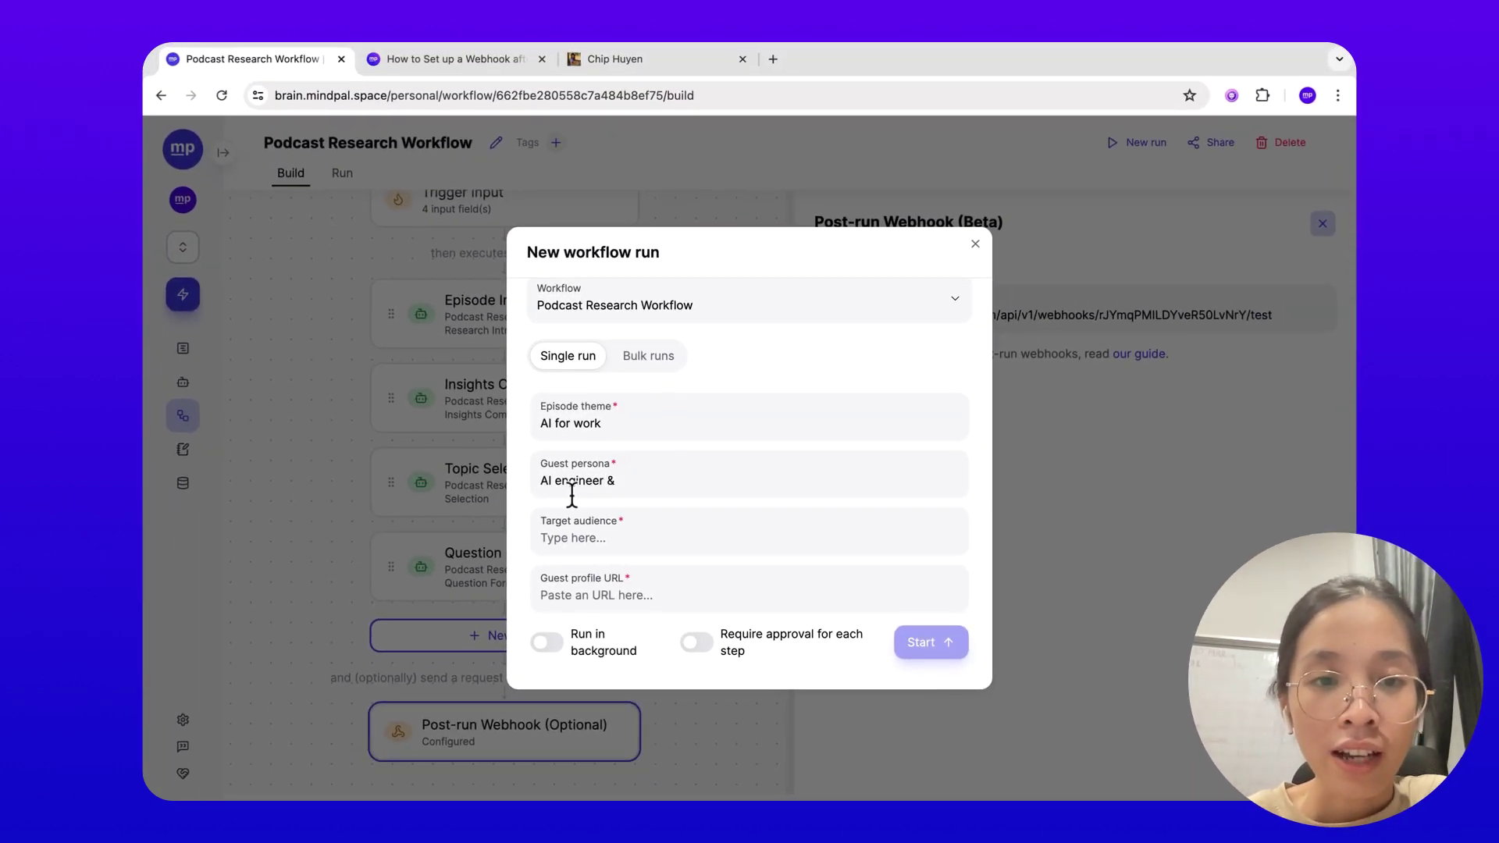
pyautogui.click(608, 577)
pyautogui.press('super+v')
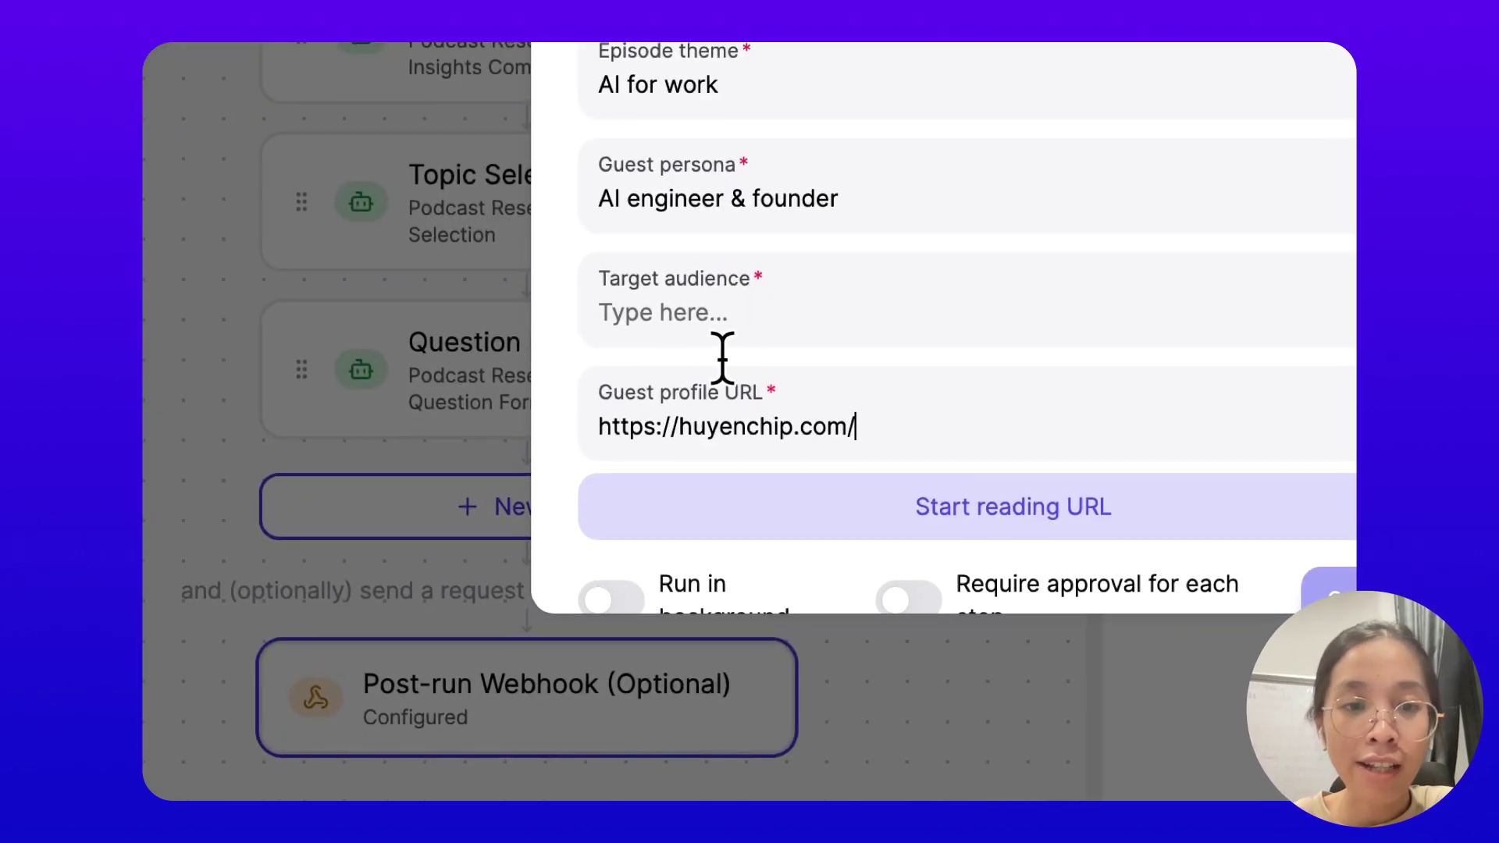
pyautogui.click(656, 638)
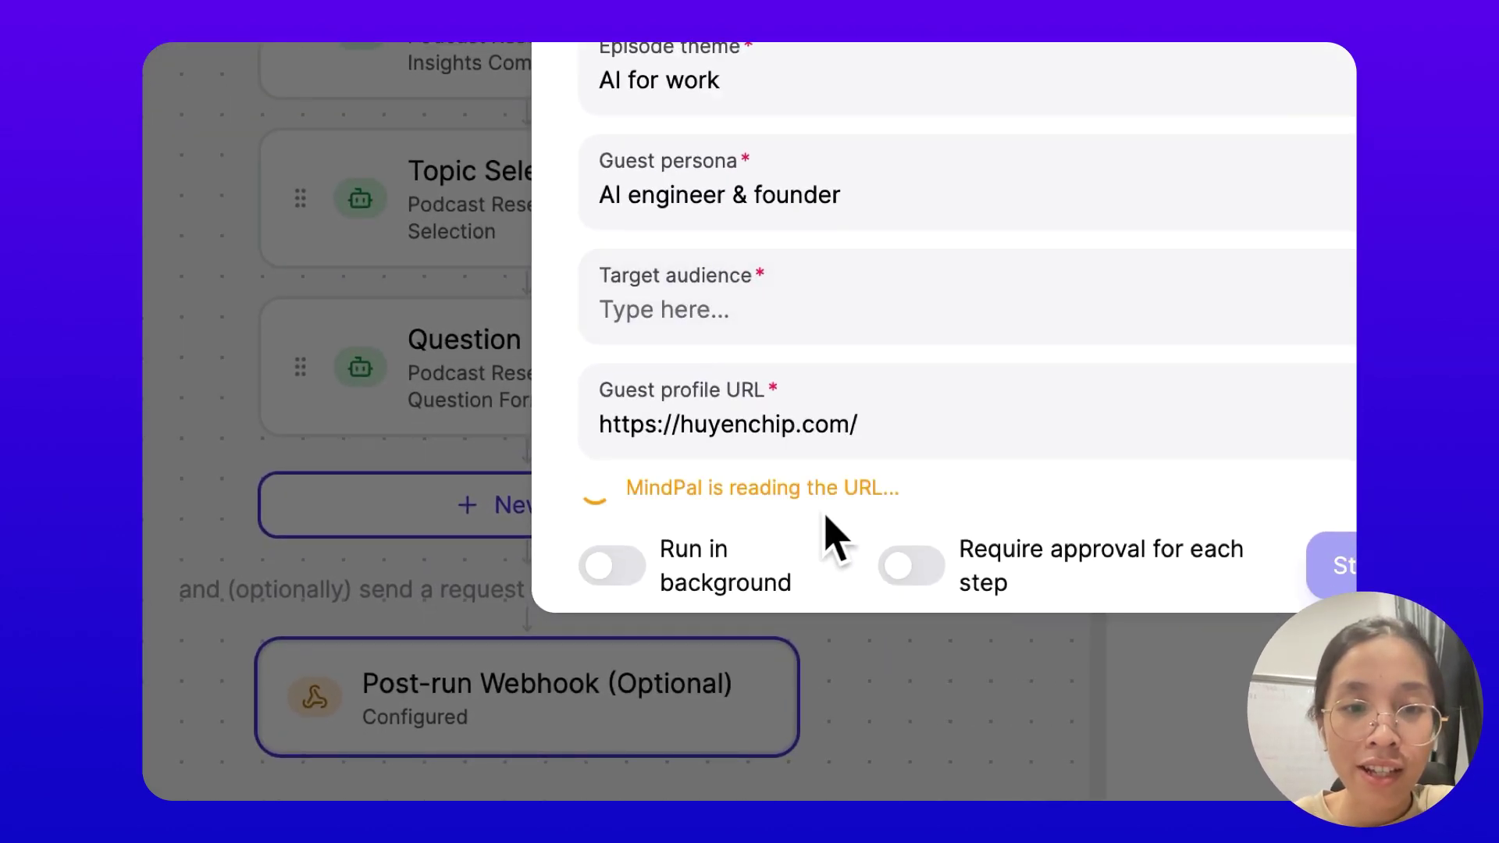
# Set Target audience to 'Startup founders' and start the workflow run
pyautogui.click(659, 321)
pyautogui.scroll(-1, 658, 325)
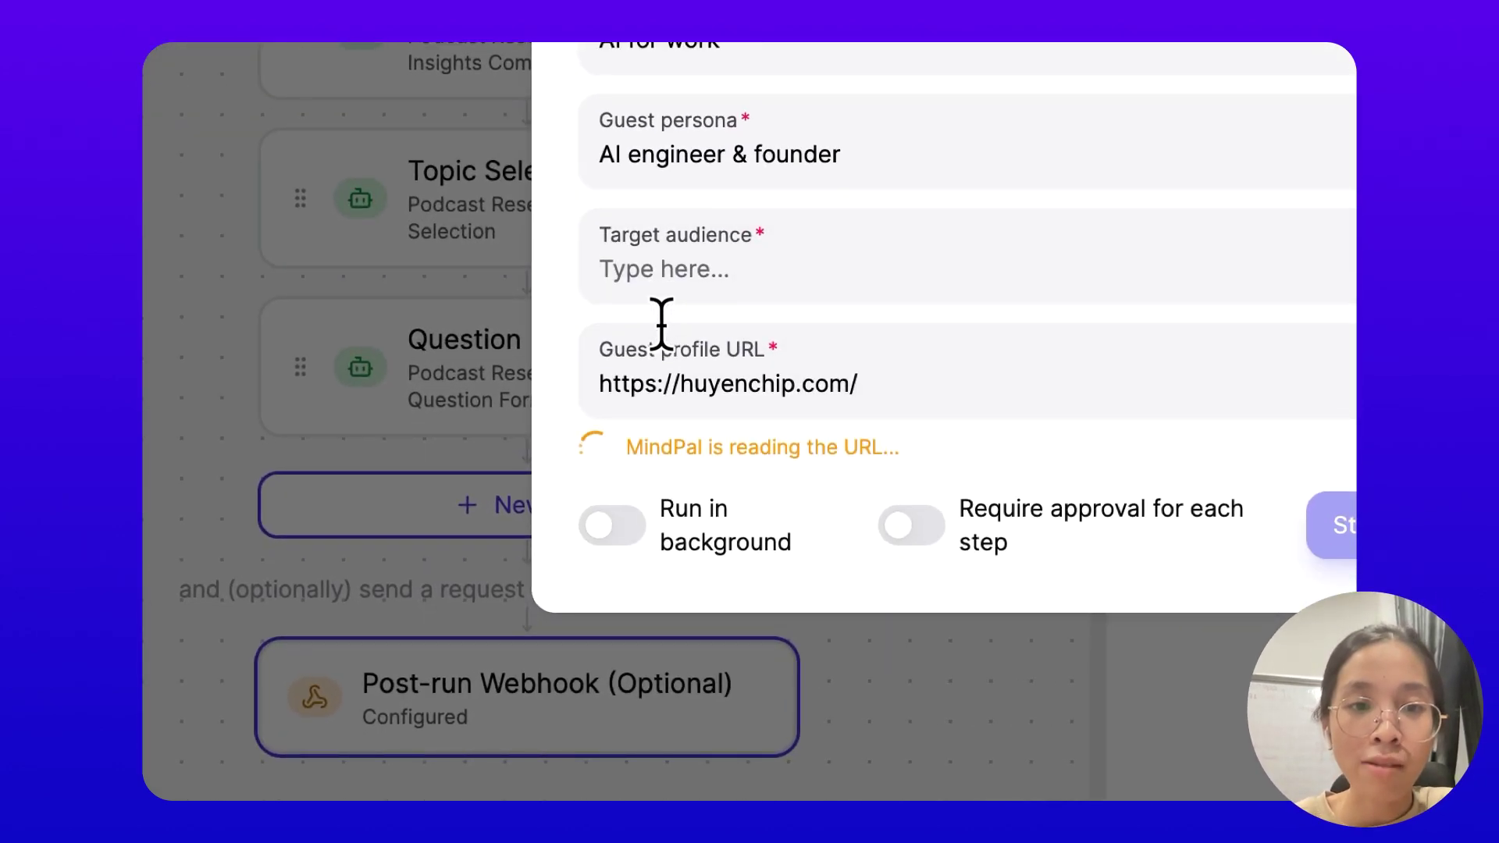
pyautogui.write('Startup')
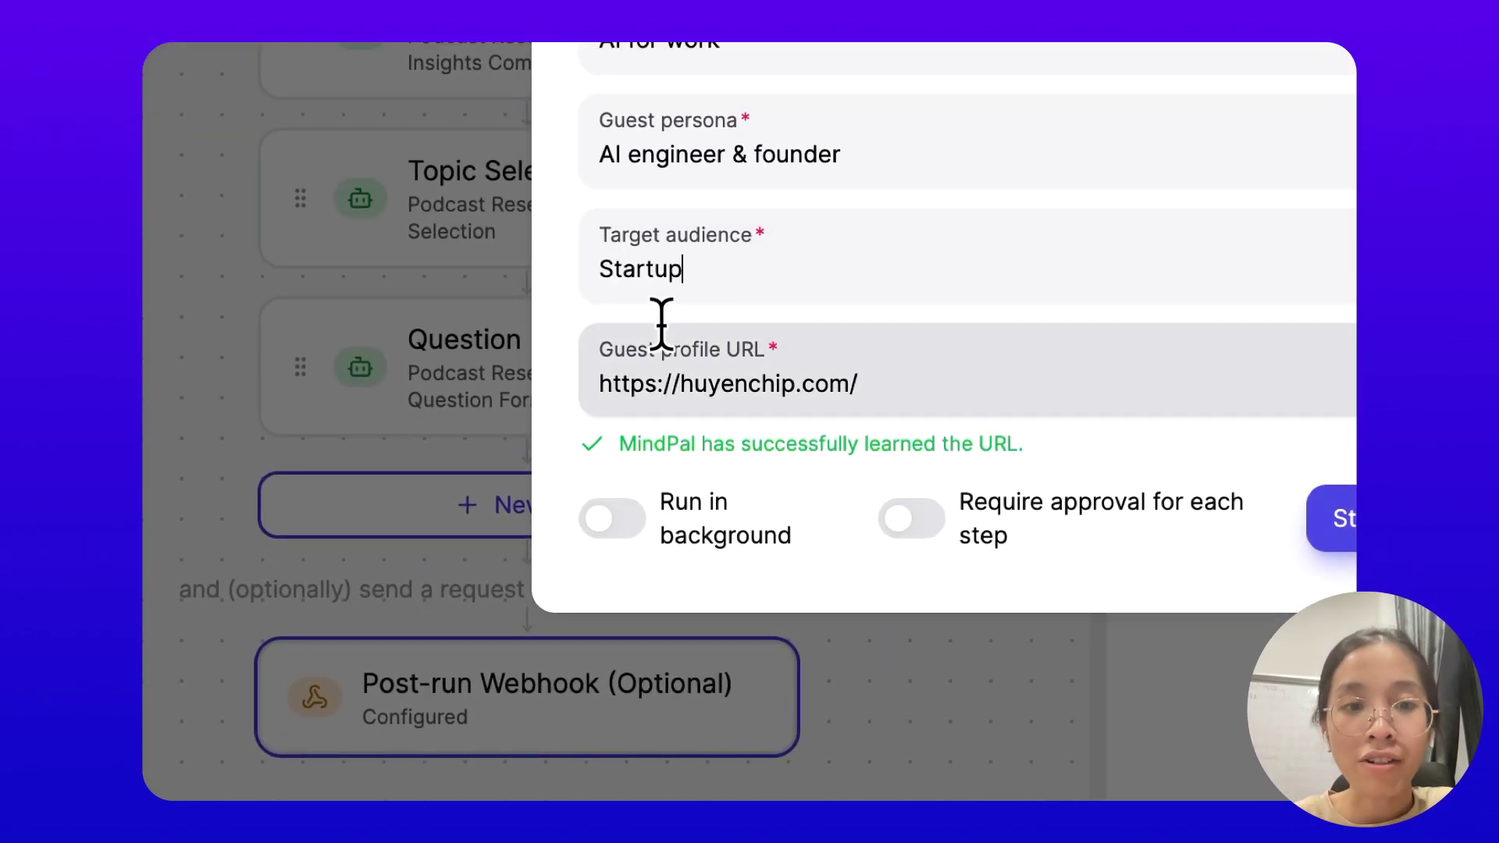
pyautogui.write(' founders')
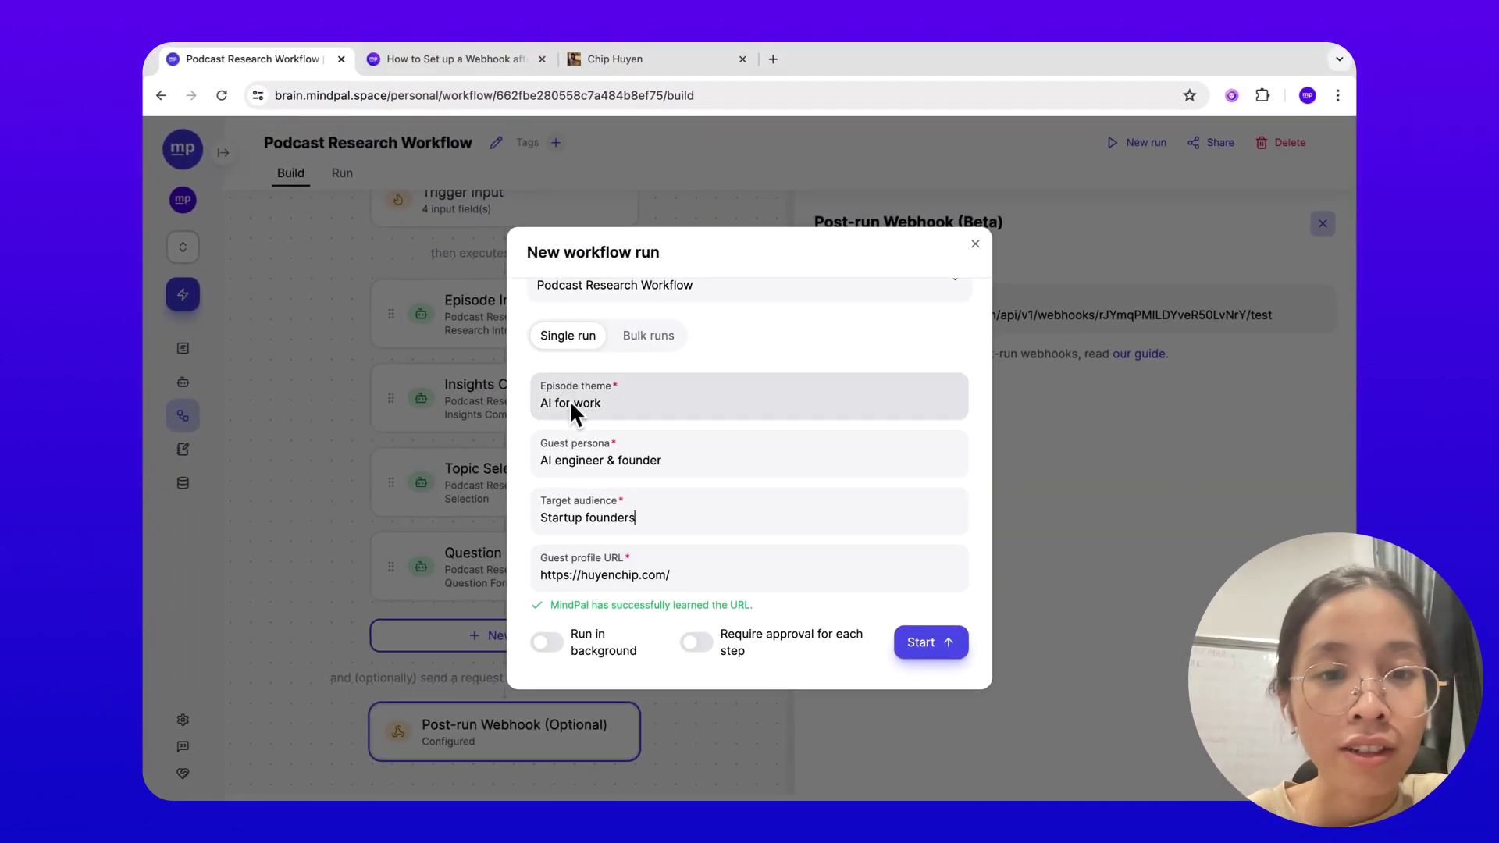
pyautogui.click(929, 642)
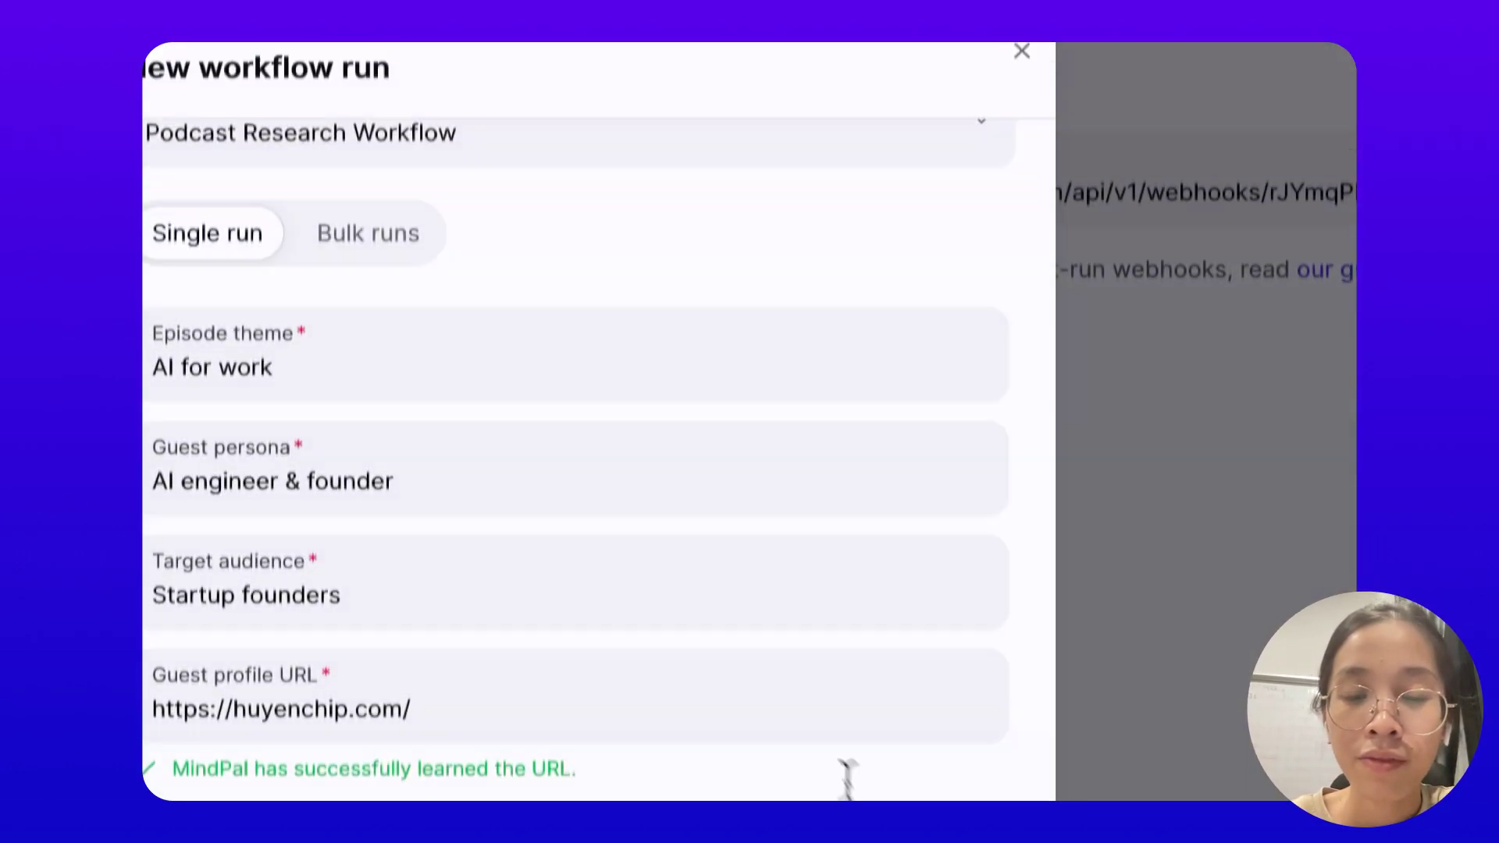
# Open the new run, collapse the thread list, and follow each step's output down to Post-run Webhook Results
pyautogui.click(1036, 284)
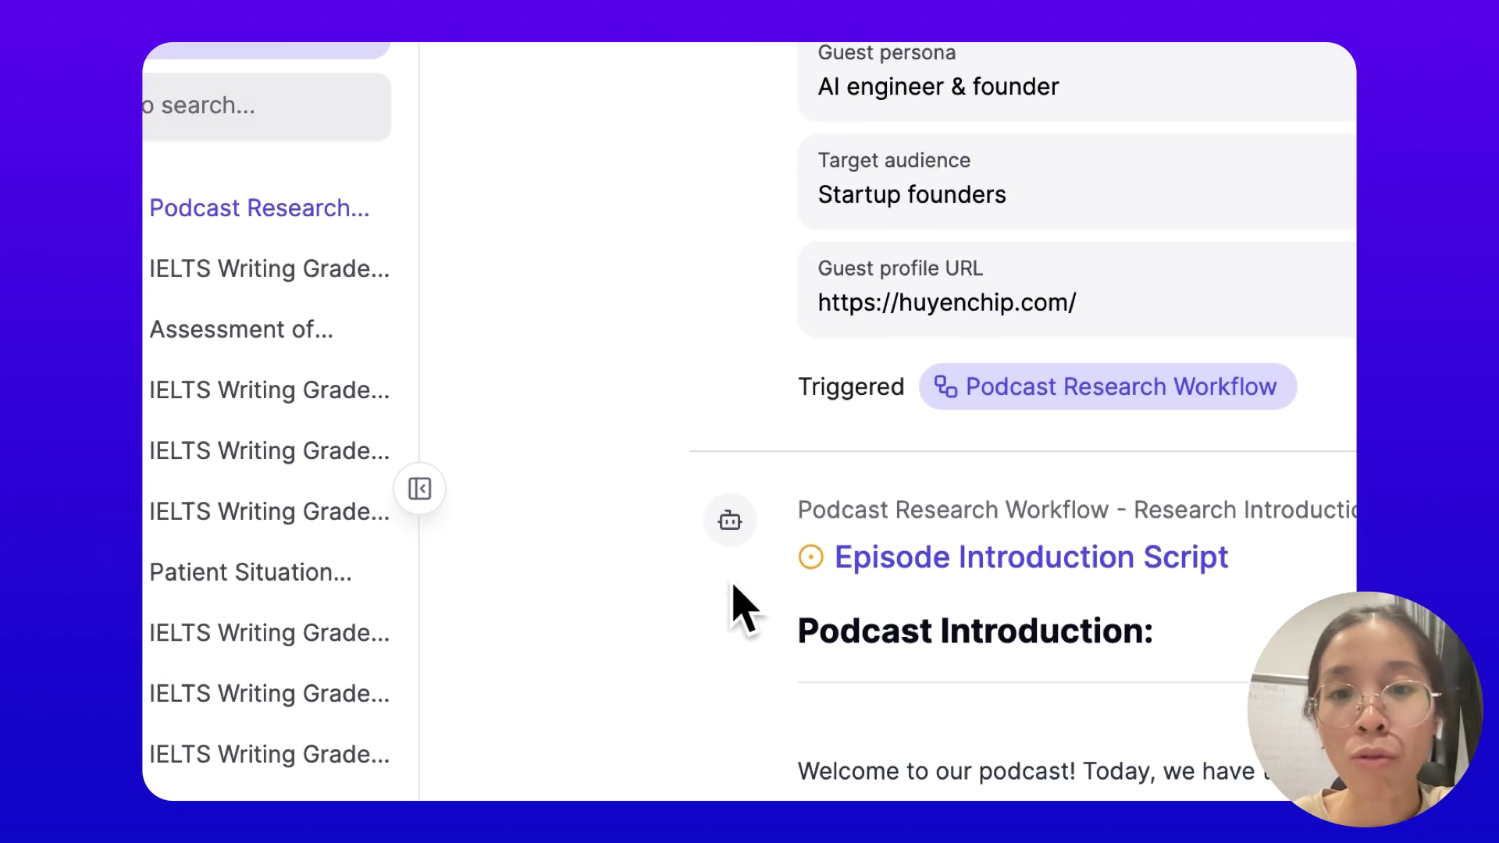
pyautogui.scroll(2, 910, 546)
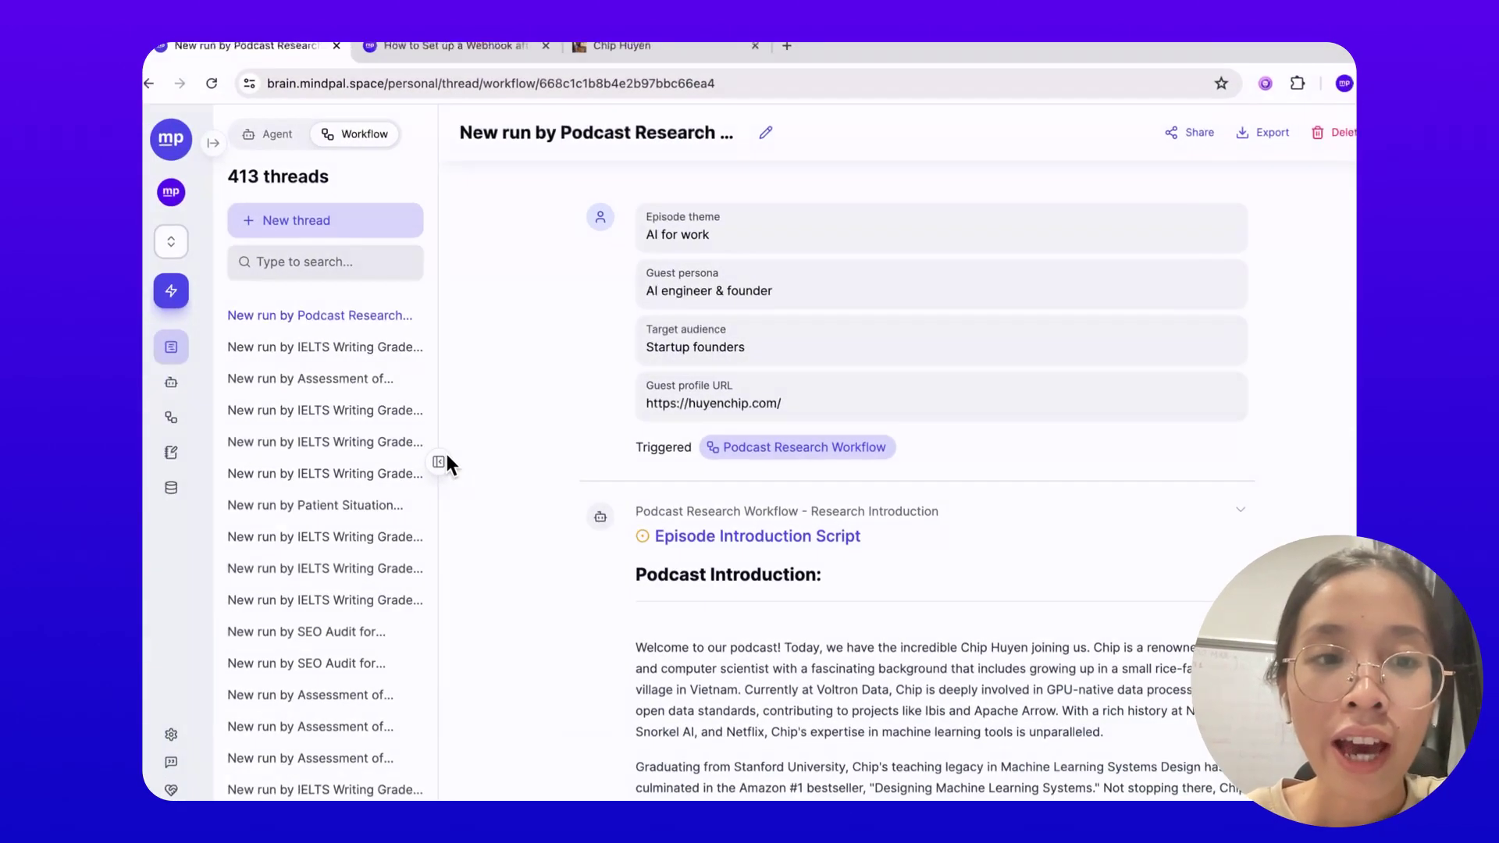
pyautogui.click(395, 758)
pyautogui.scroll(-5, 562, 562)
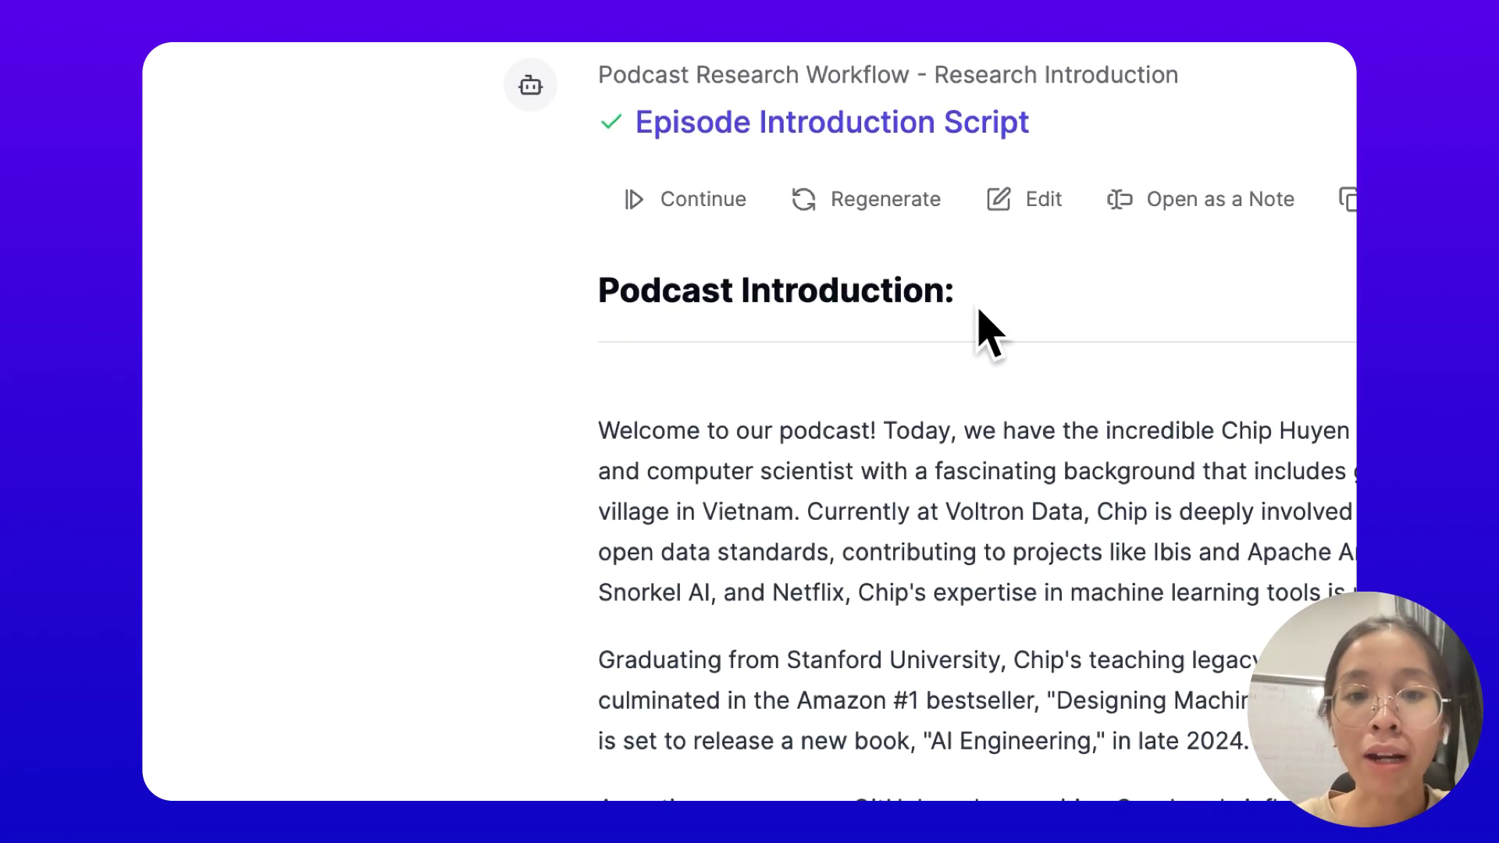
pyautogui.scroll(4, 988, 390)
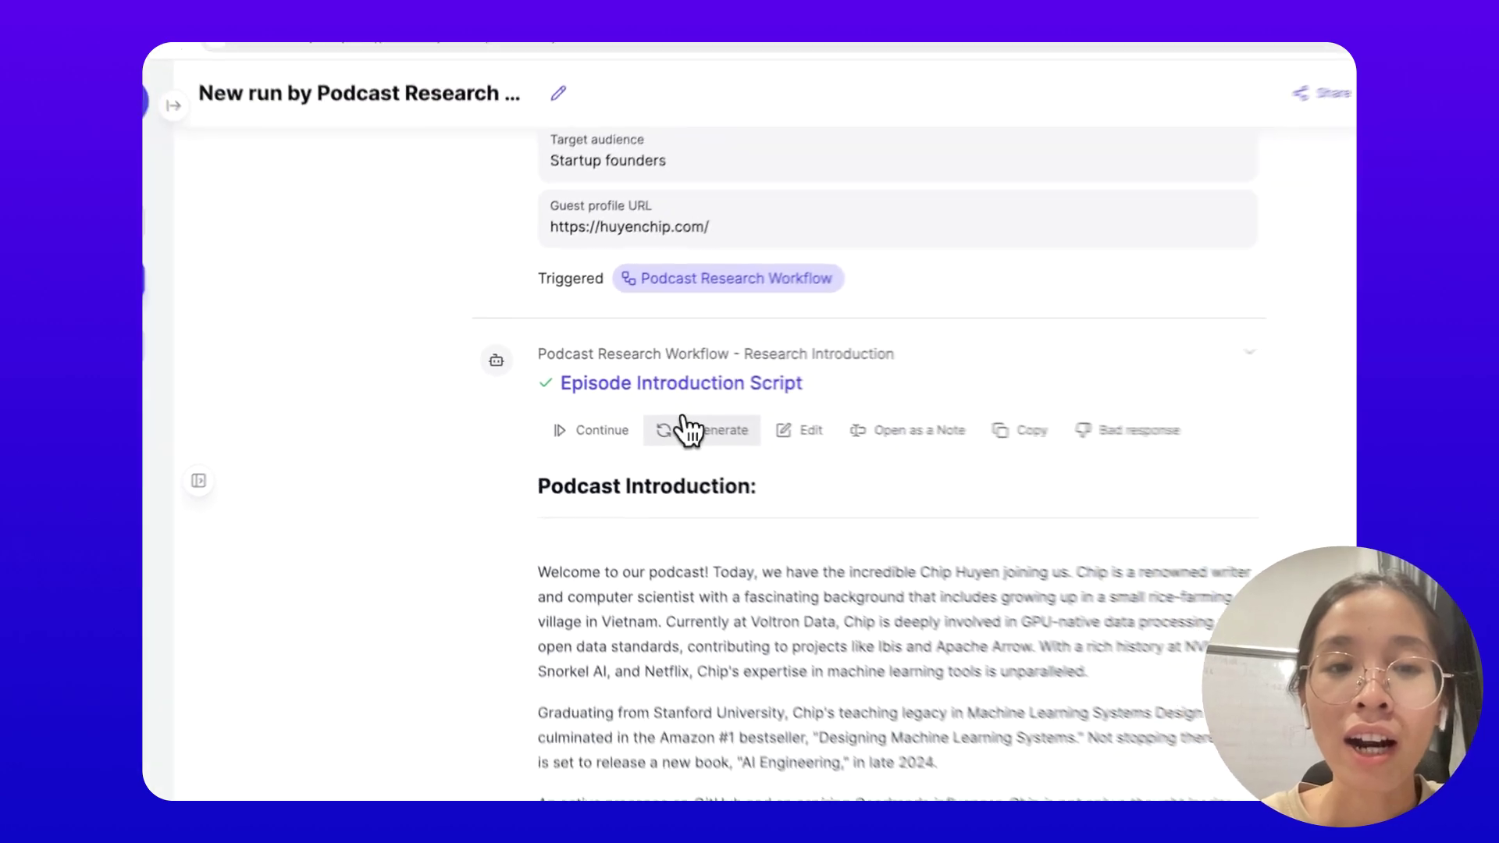
pyautogui.scroll(-10, 681, 430)
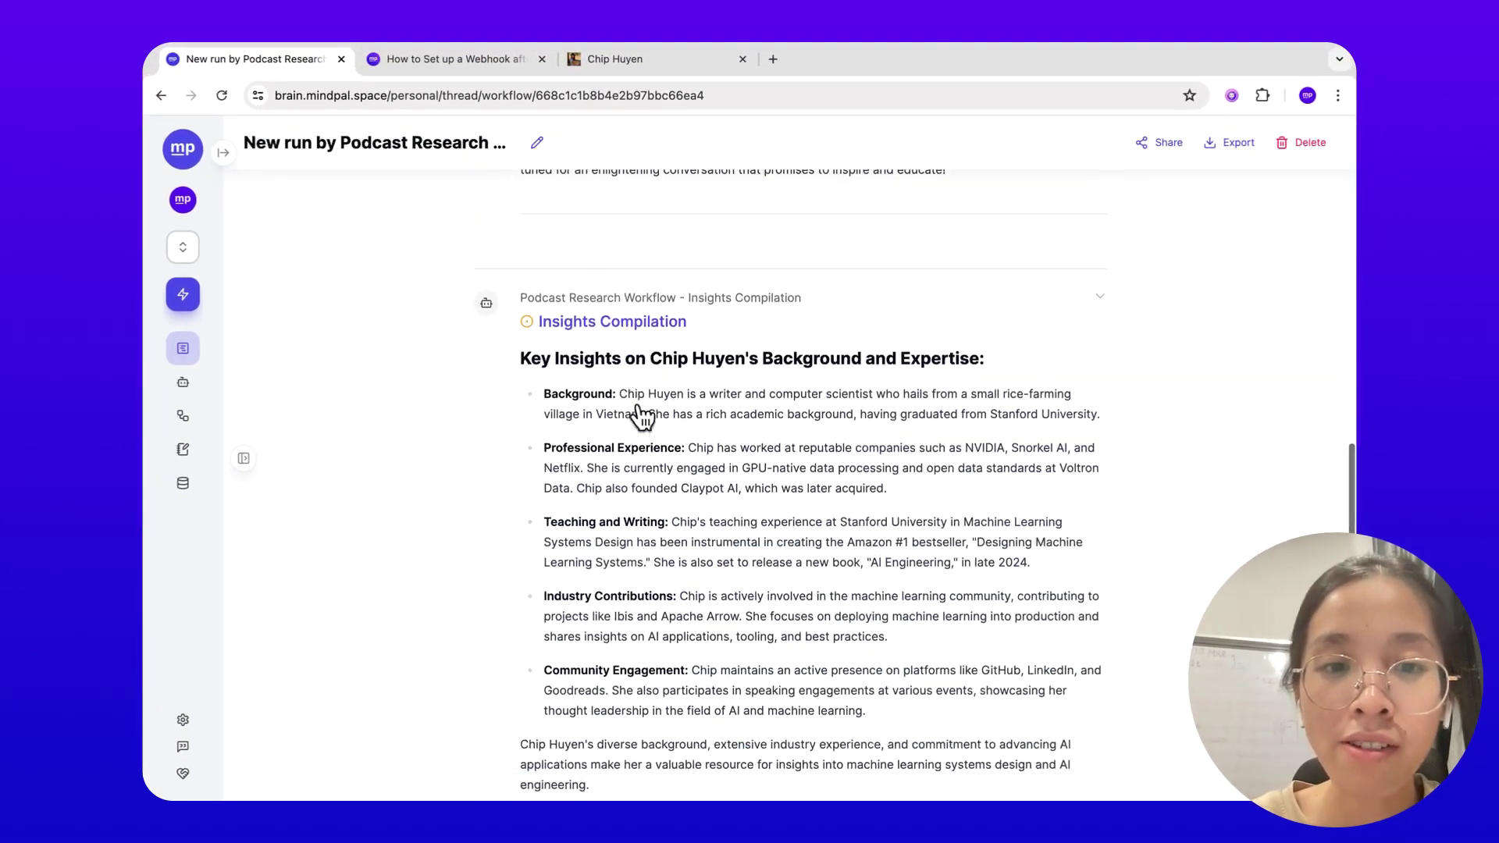
pyautogui.scroll(-5, 642, 415)
pyautogui.scroll(-4, 641, 415)
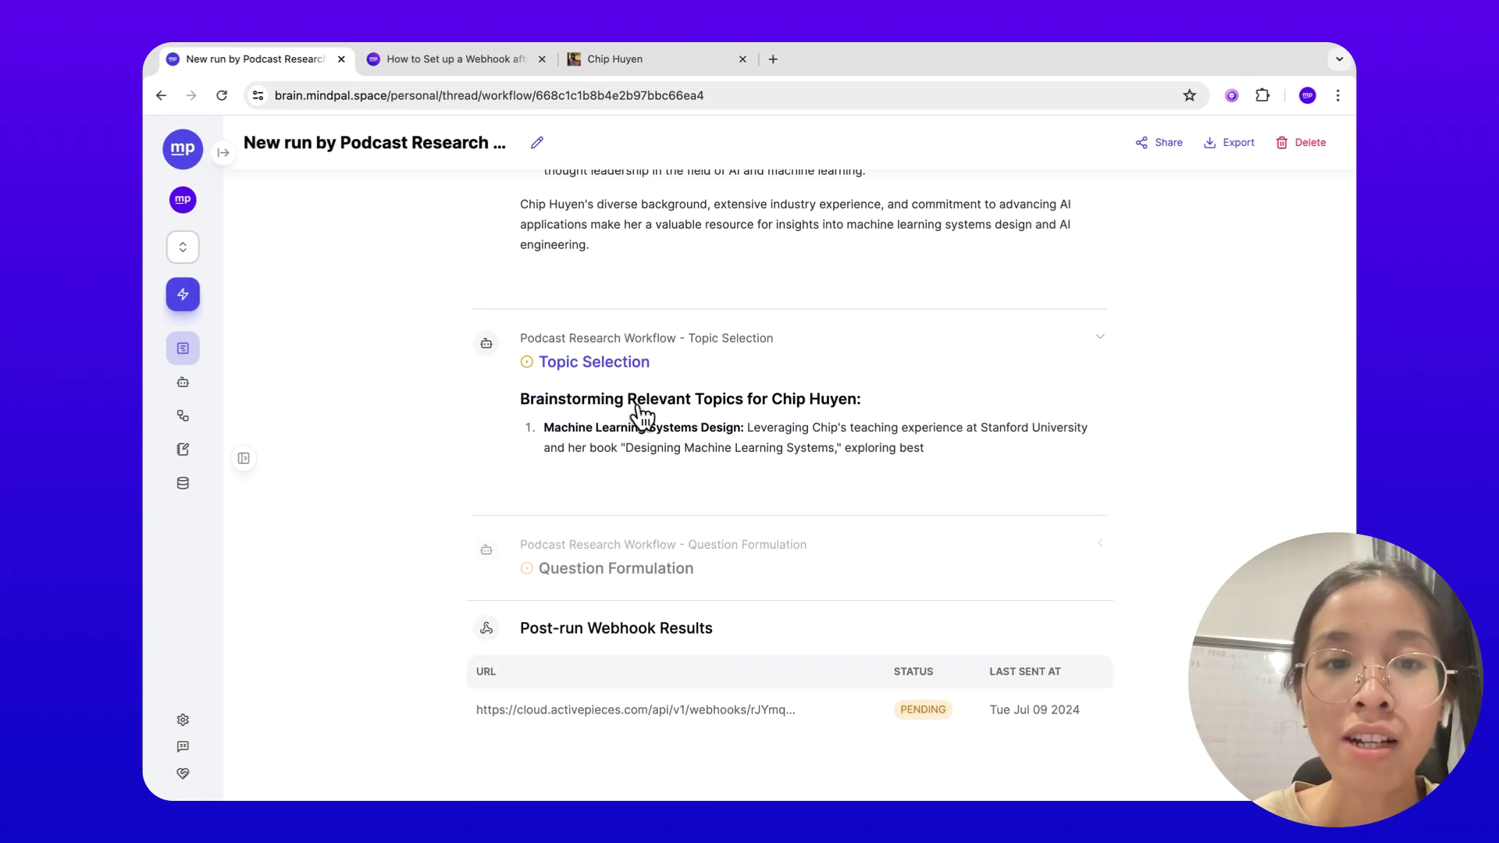
pyautogui.scroll(-3, 704, 452)
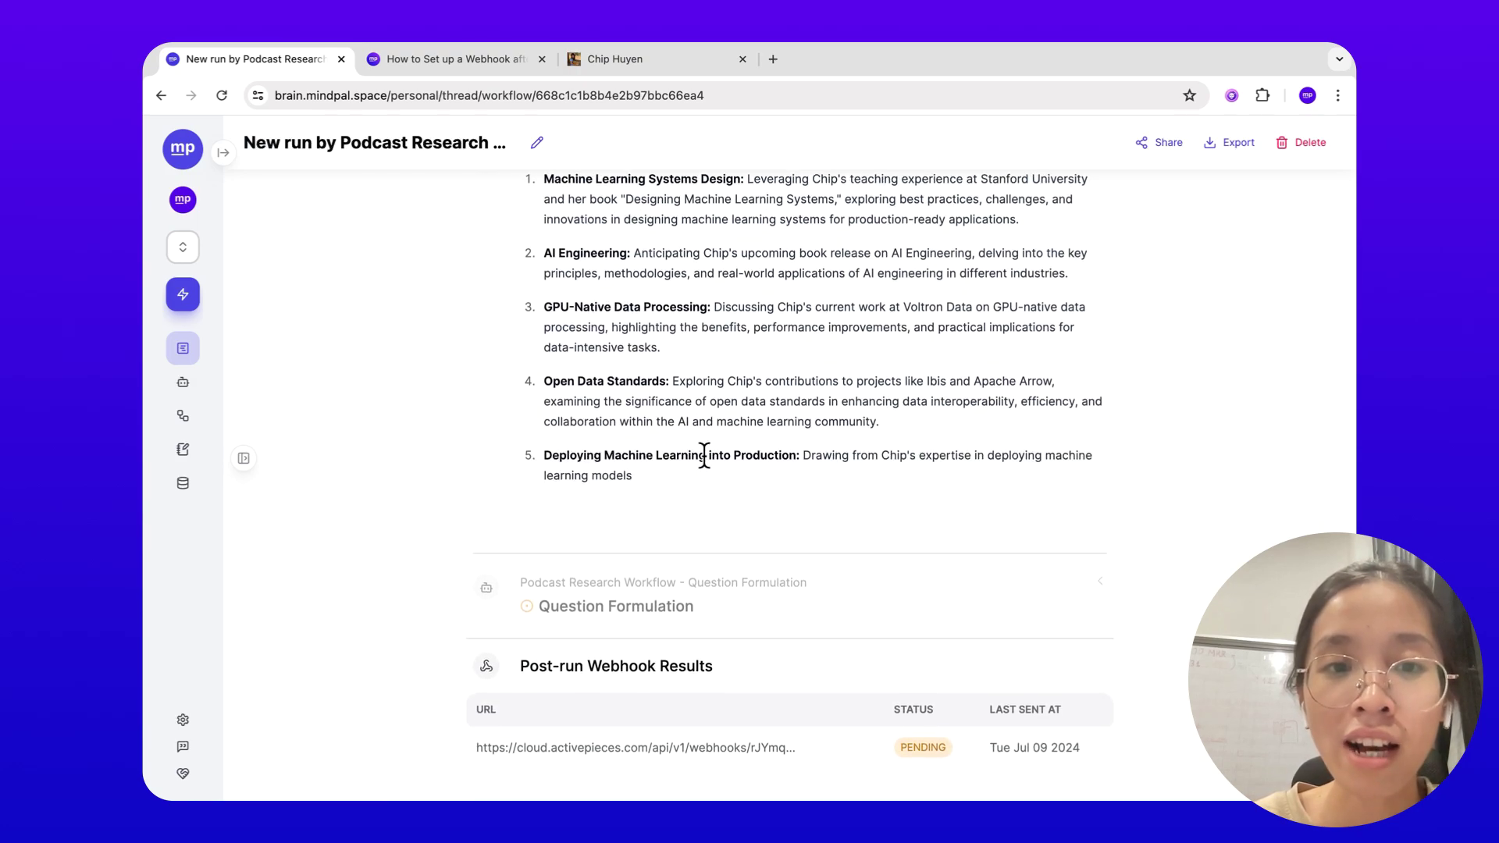
pyautogui.scroll(-3, 704, 453)
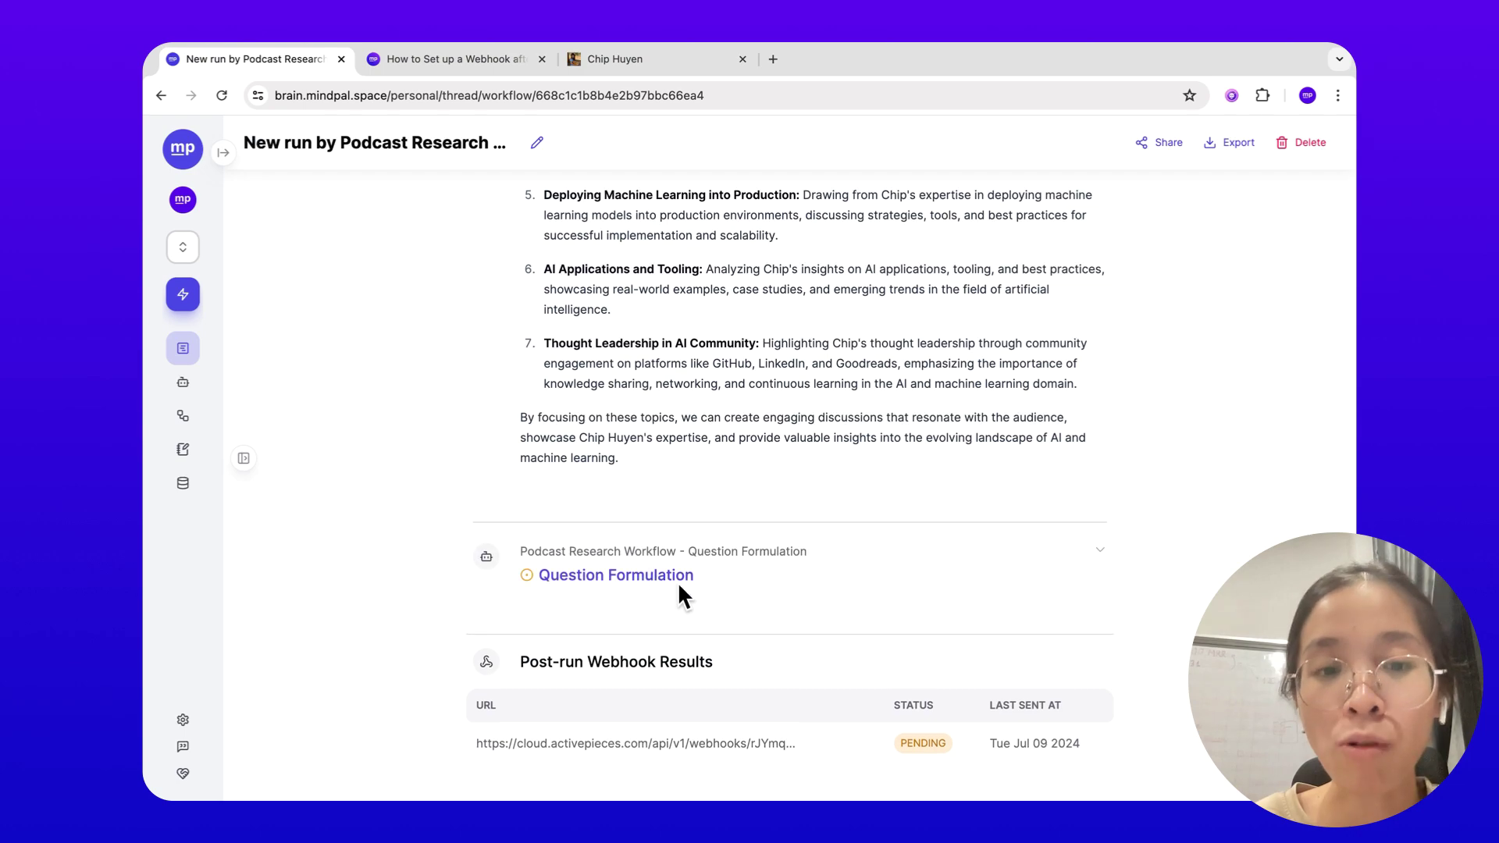
pyautogui.scroll(-2, 686, 601)
pyautogui.scroll(-1, 686, 600)
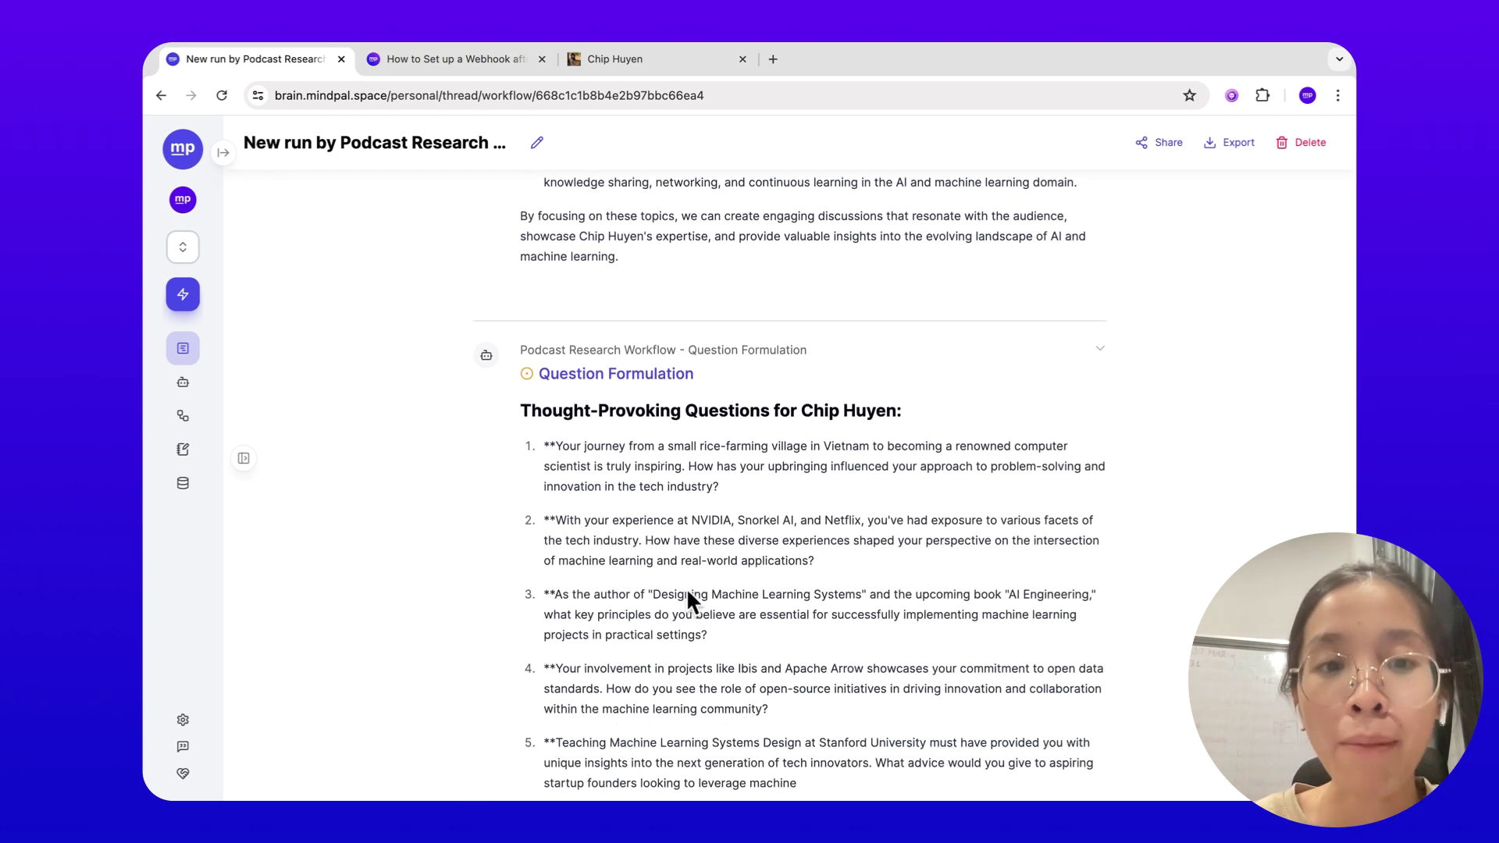
pyautogui.scroll(-3, 686, 587)
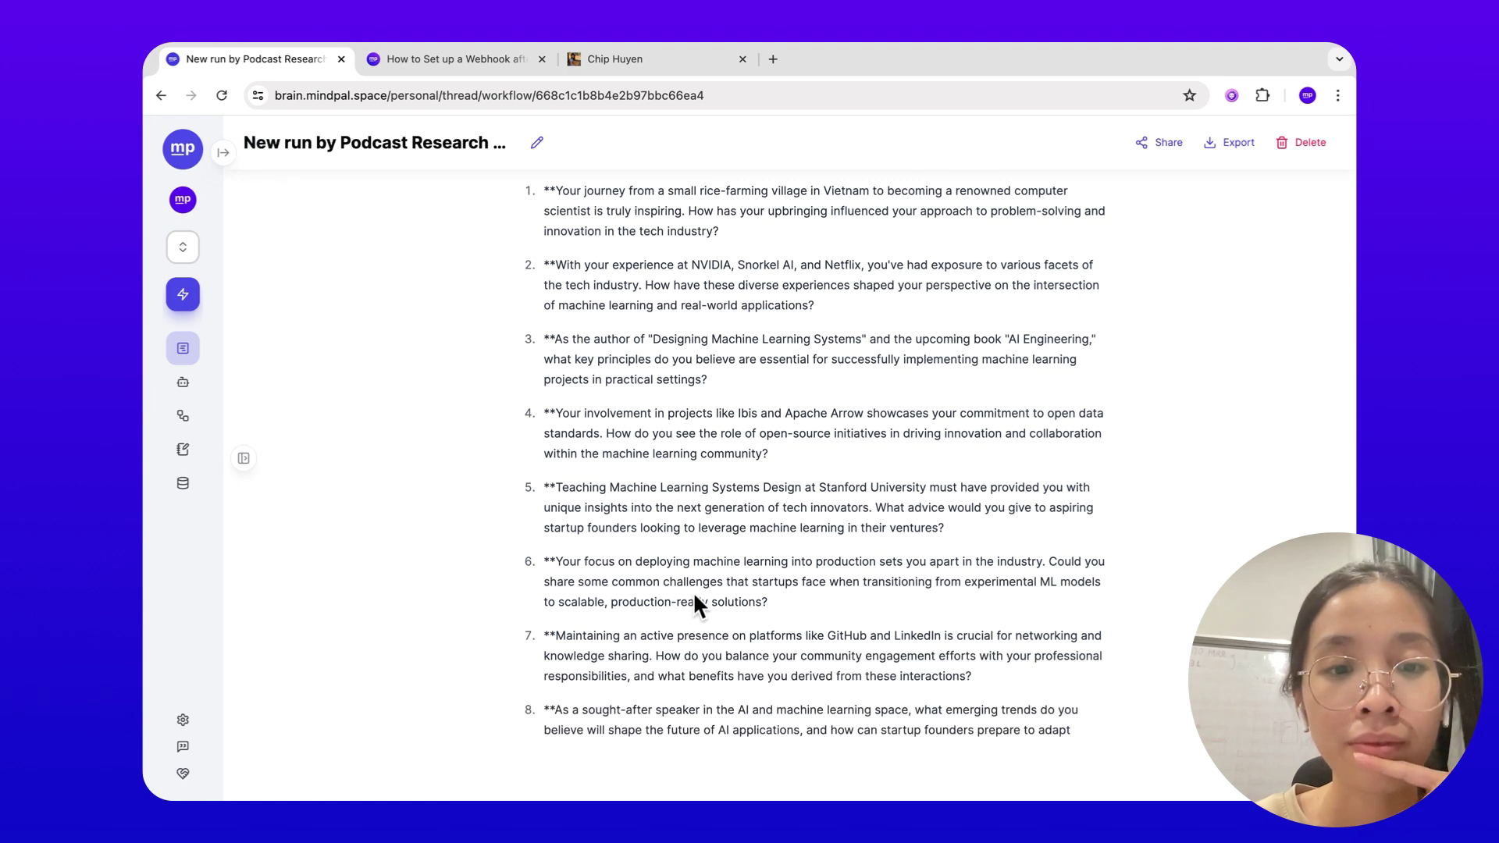
pyautogui.scroll(-4, 692, 591)
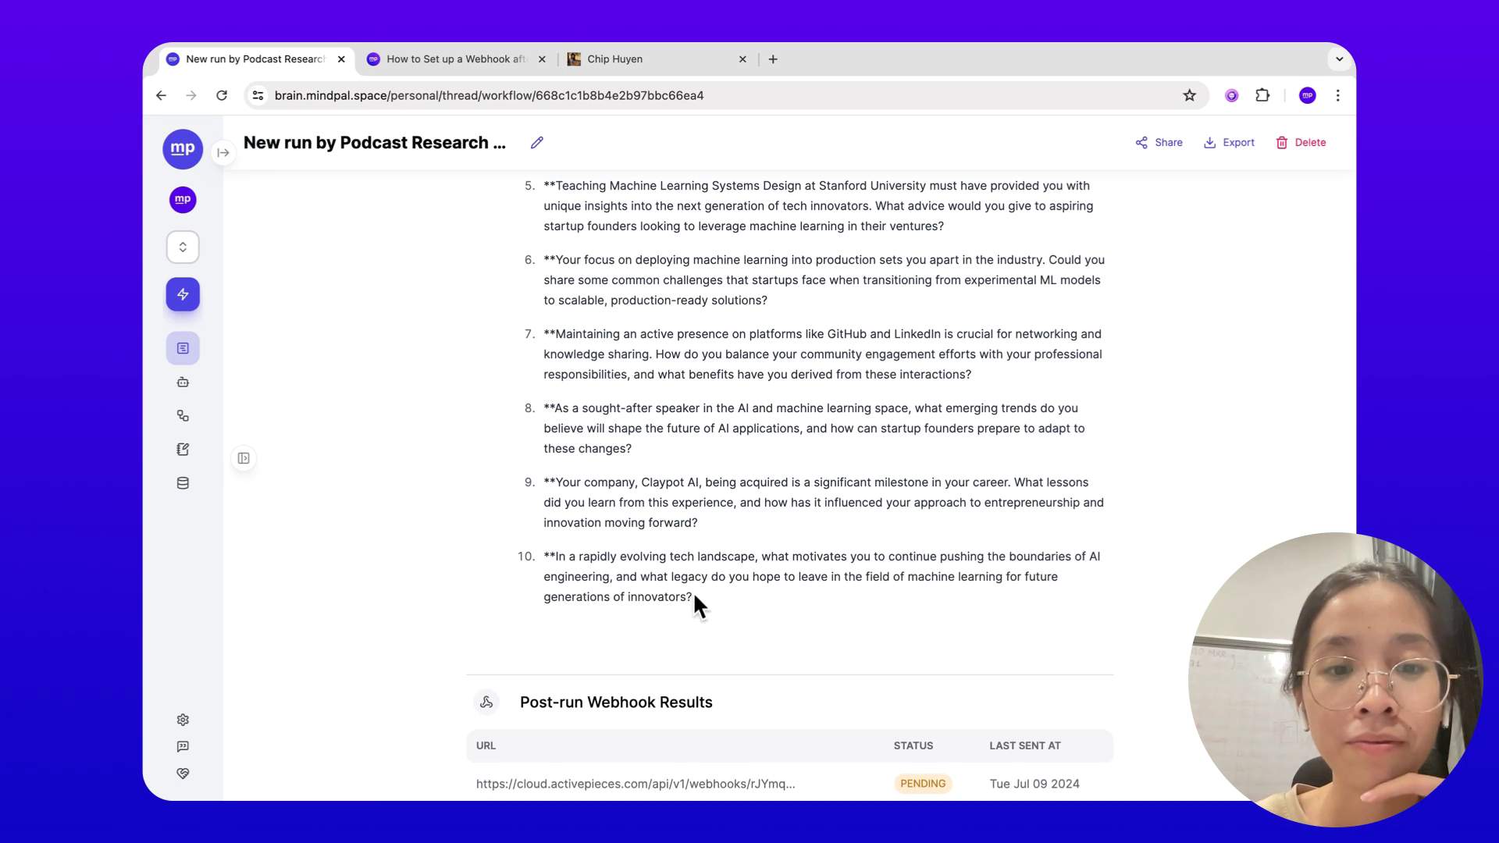
pyautogui.scroll(-1, 692, 591)
# Watch the Post-run Webhook Results row until its status changes from Pending to Successful
pyautogui.scroll(1, 631, 537)
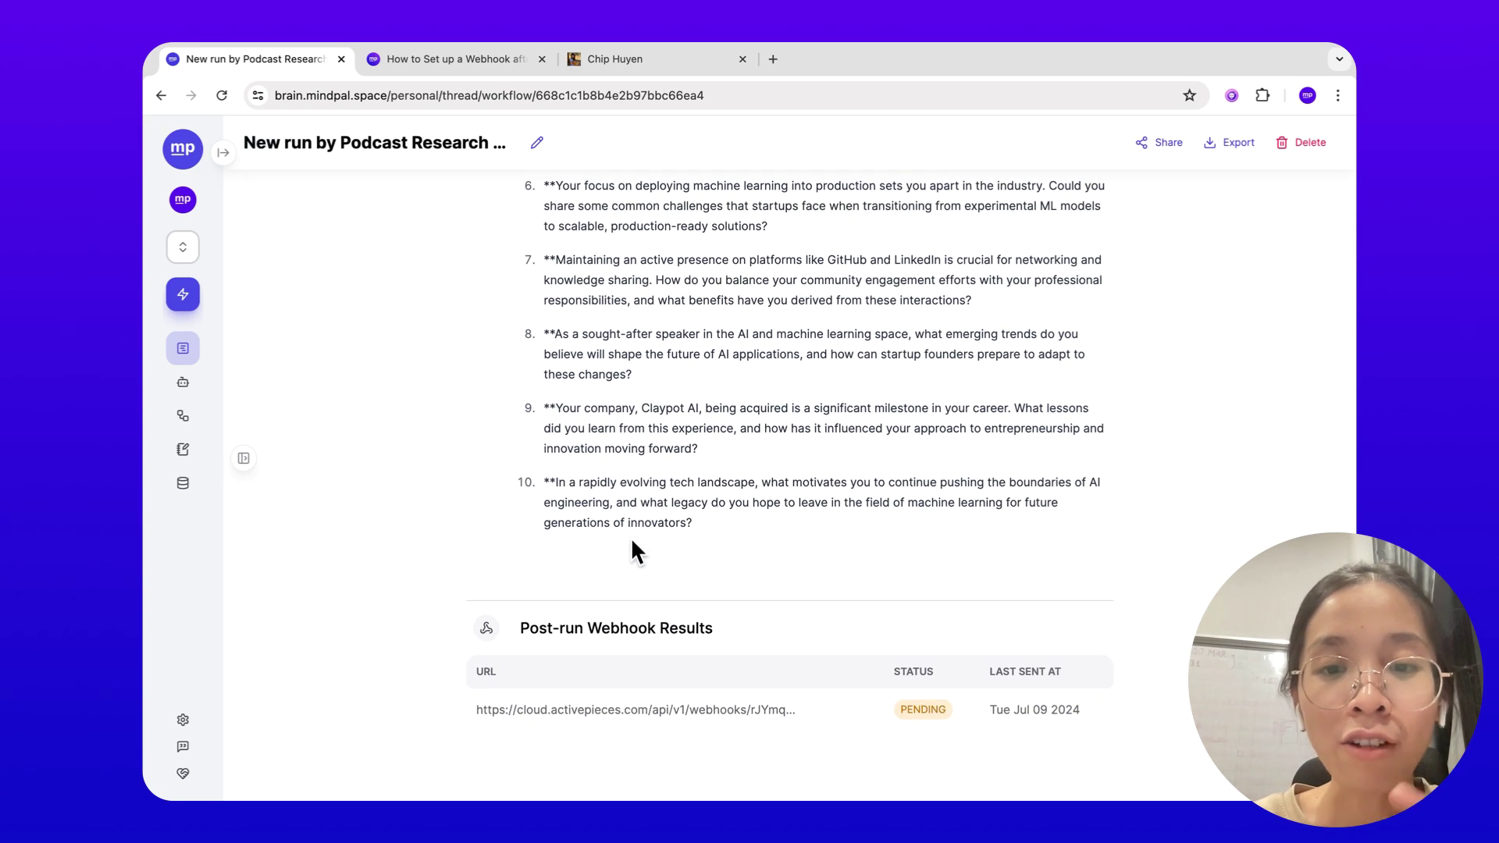
pyautogui.scroll(4, 603, 477)
pyautogui.scroll(-5, 602, 476)
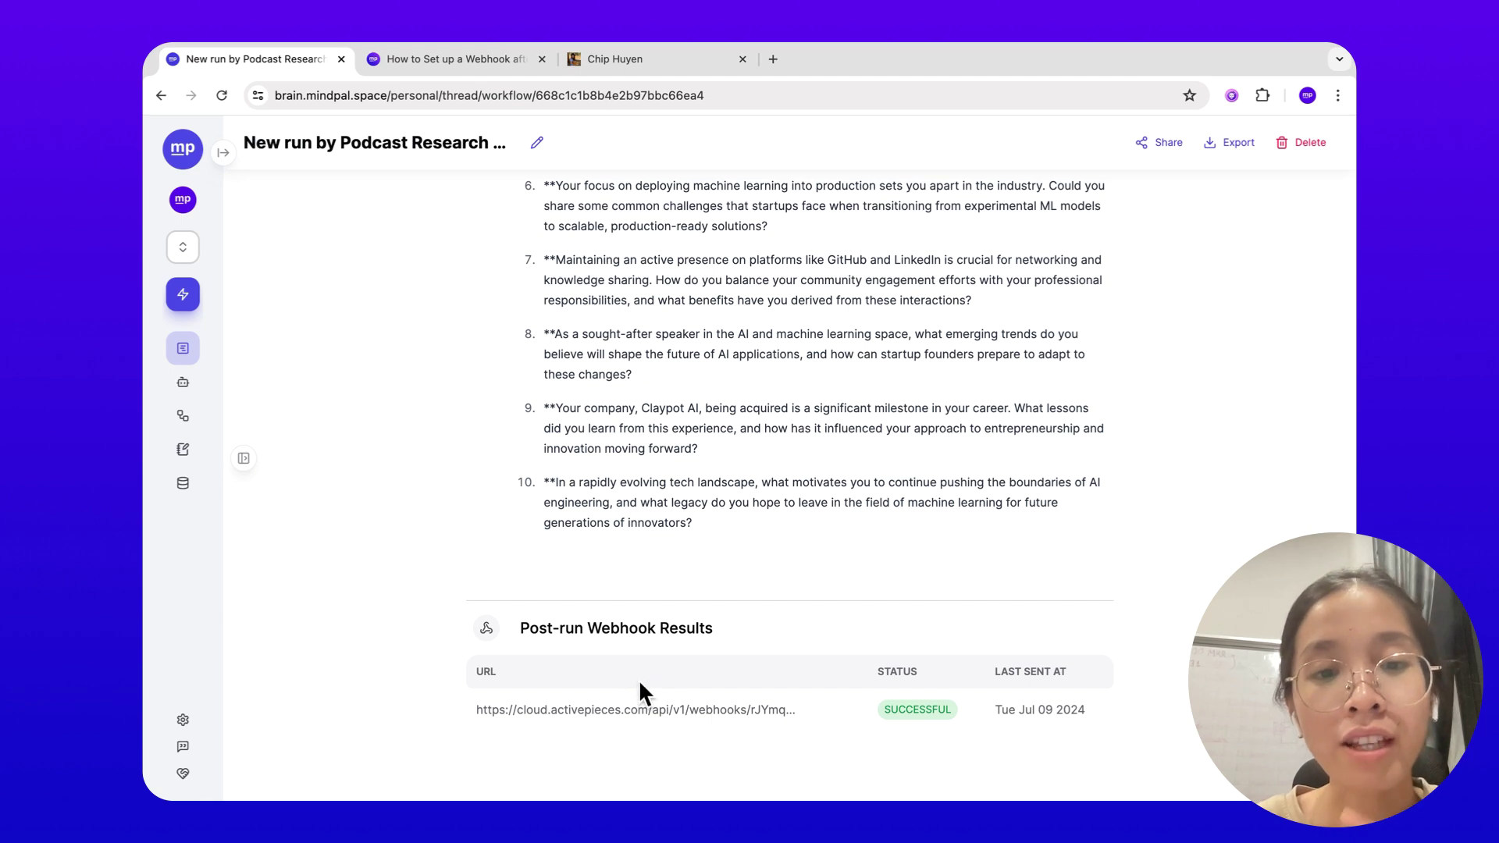
# In Activepieces, enlarge the sample data pane and mark the 'Podcast Research Workflow' title value
pyautogui.hotkey('ctrl', 'Right')
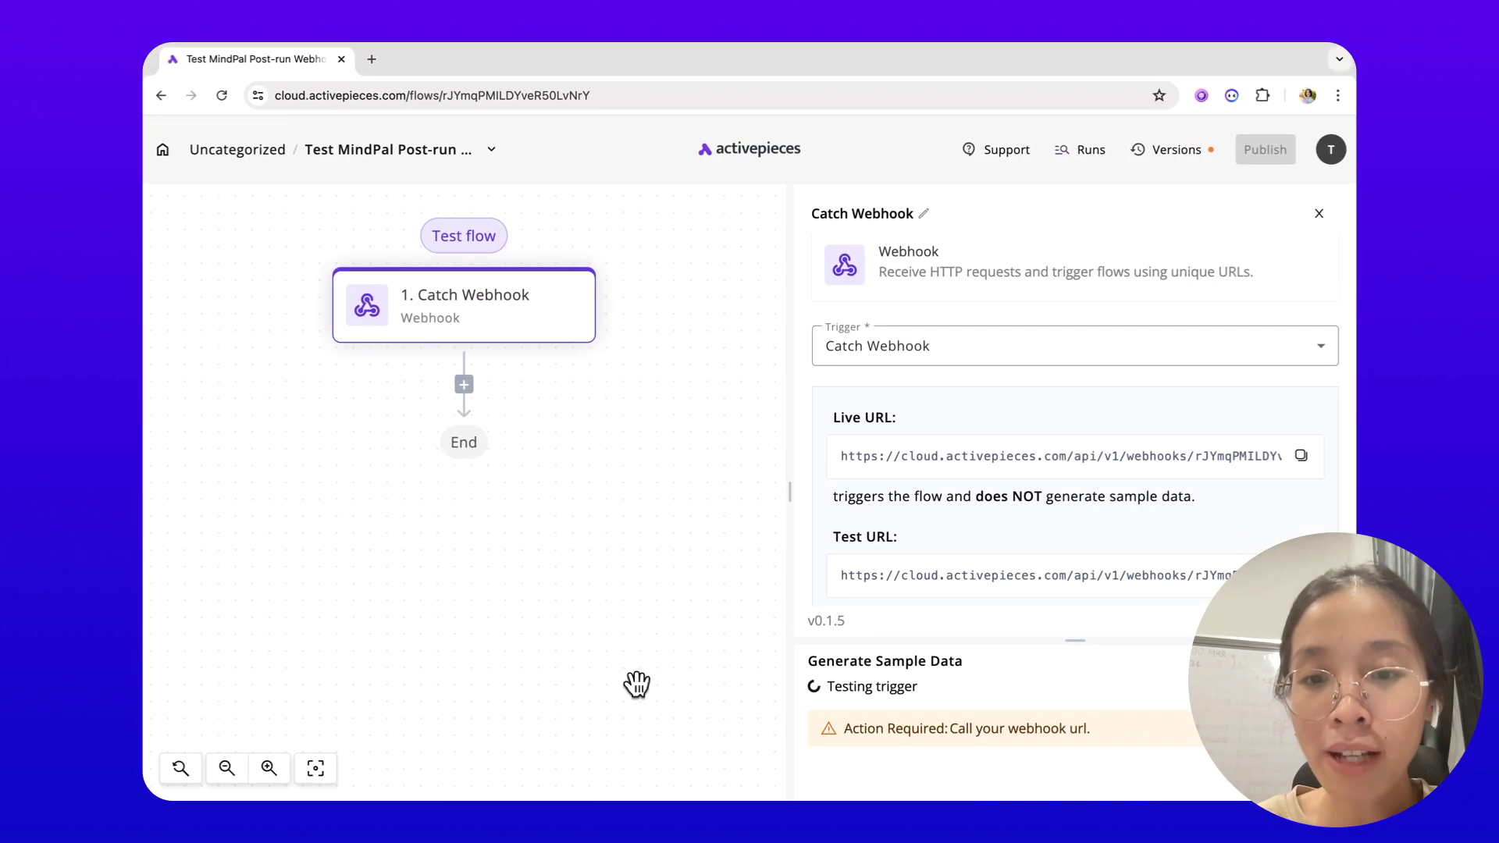
pyautogui.moveTo(1069, 640); pyautogui.dragTo(1050, 537)
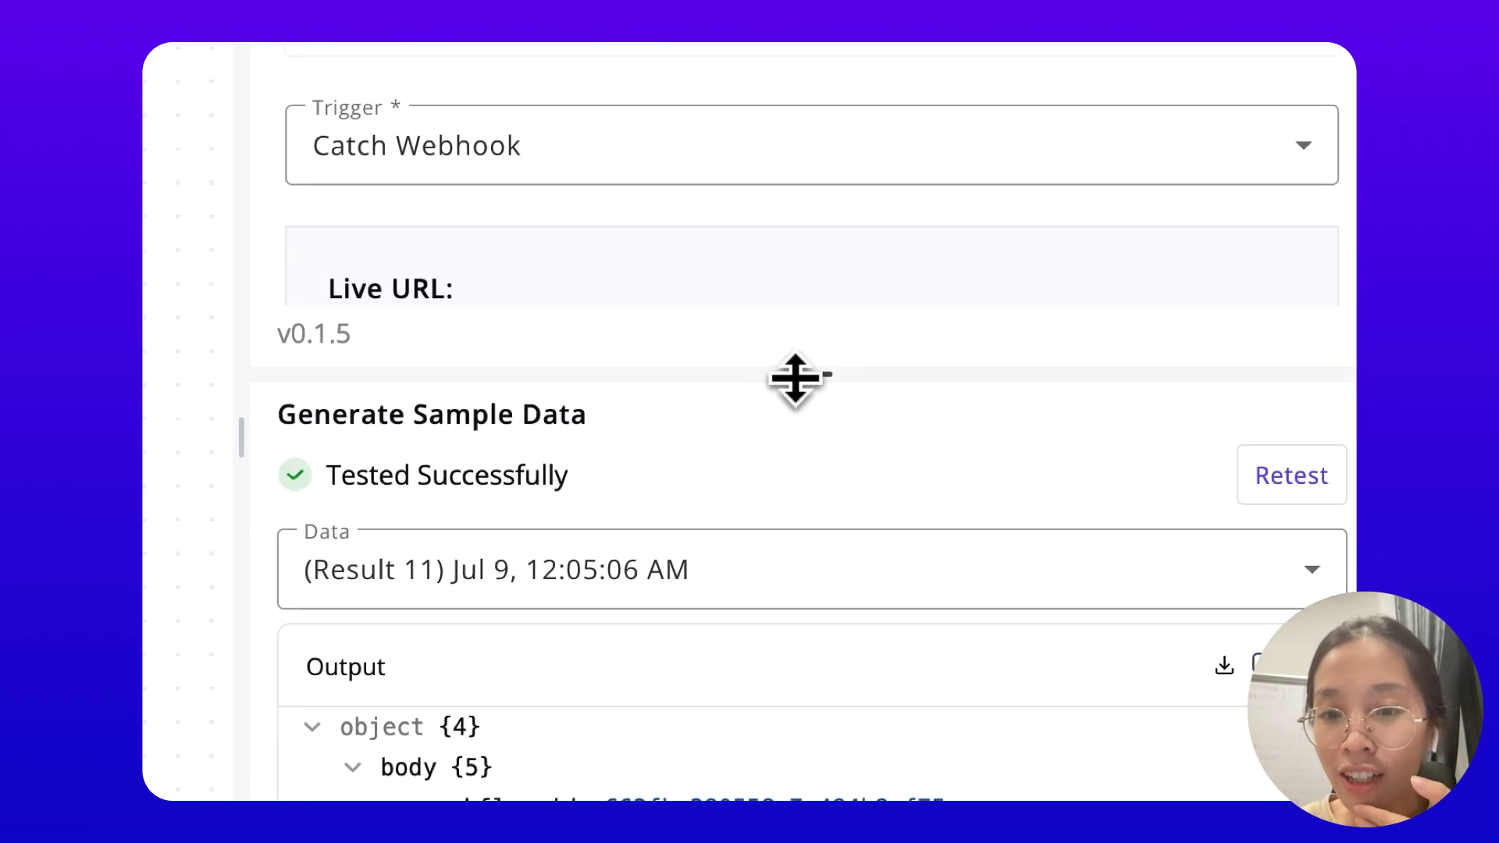
pyautogui.scroll(-4, 803, 485)
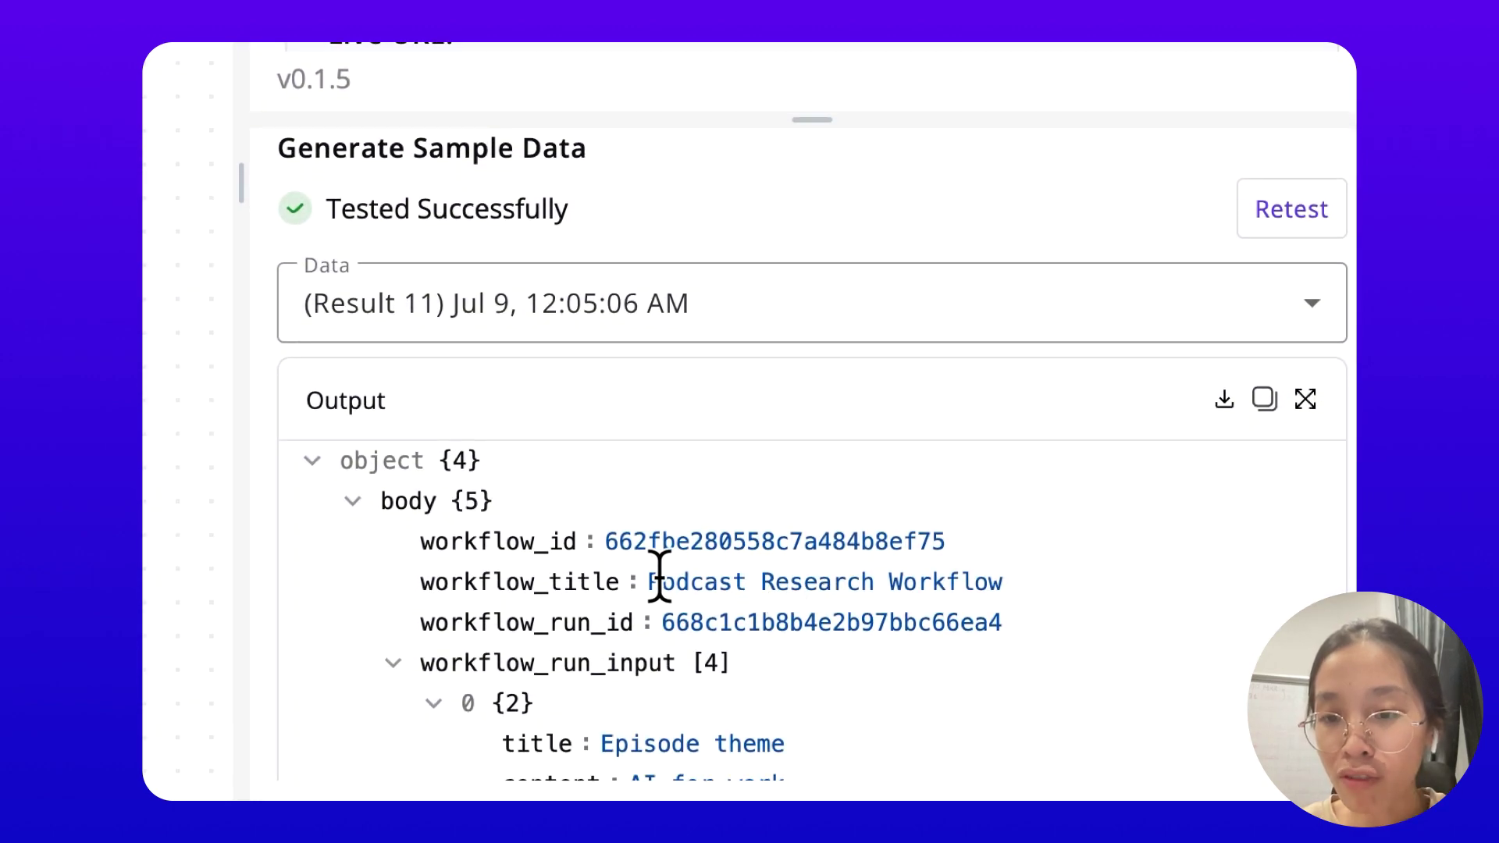
pyautogui.moveTo(647, 582); pyautogui.dragTo(1018, 573)
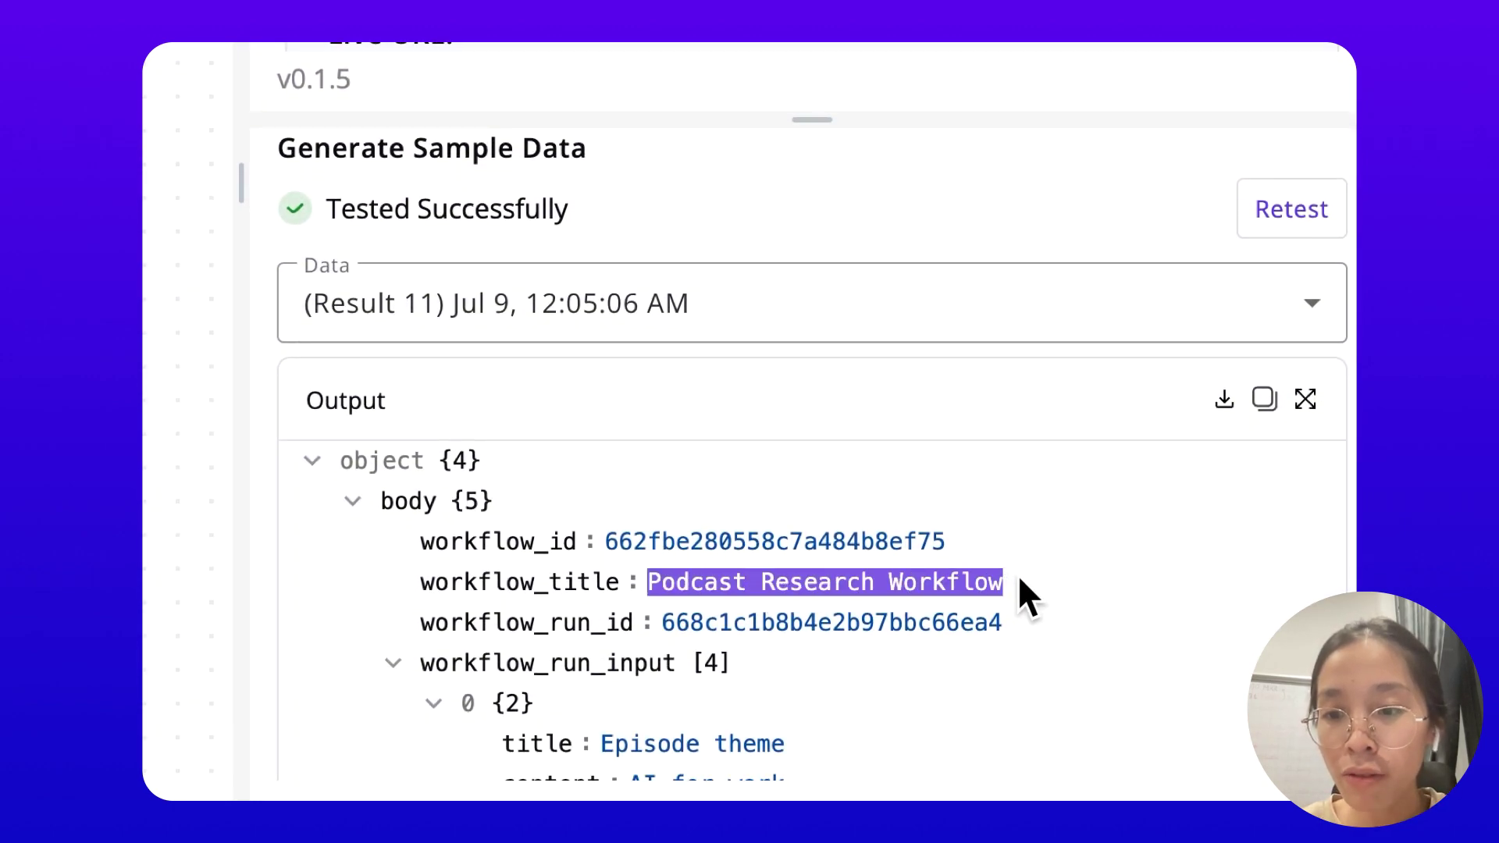
pyautogui.scroll(7, 775, 529)
# Point out the workflow_id, workflow_title and workflow_run_id fields in the Output tree
pyautogui.moveTo(797, 557); pyautogui.dragTo(812, 81)
pyautogui.scroll(-3, 805, 379)
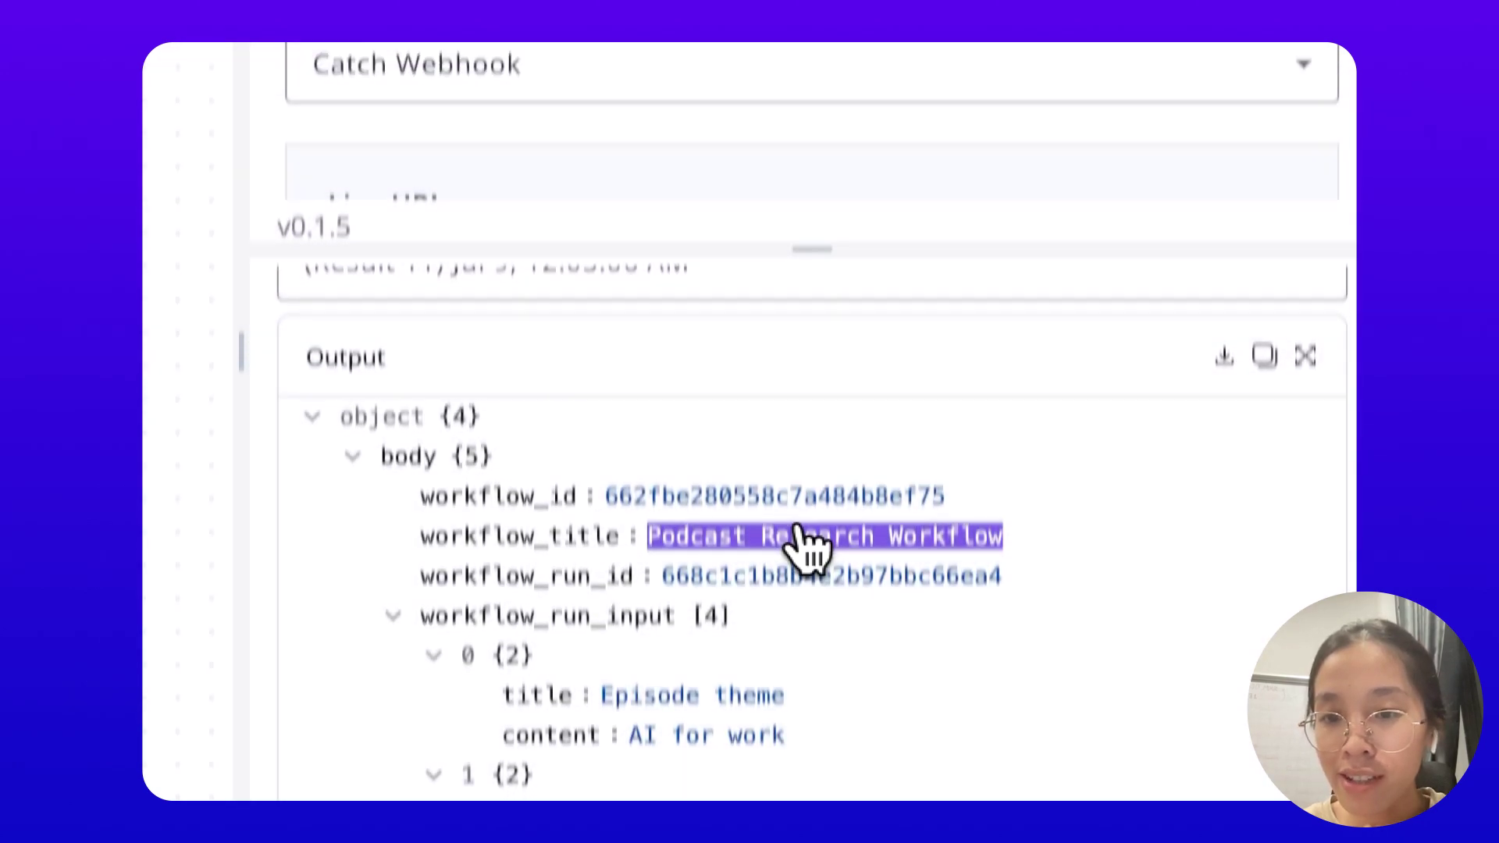
pyautogui.doubleClick(487, 594)
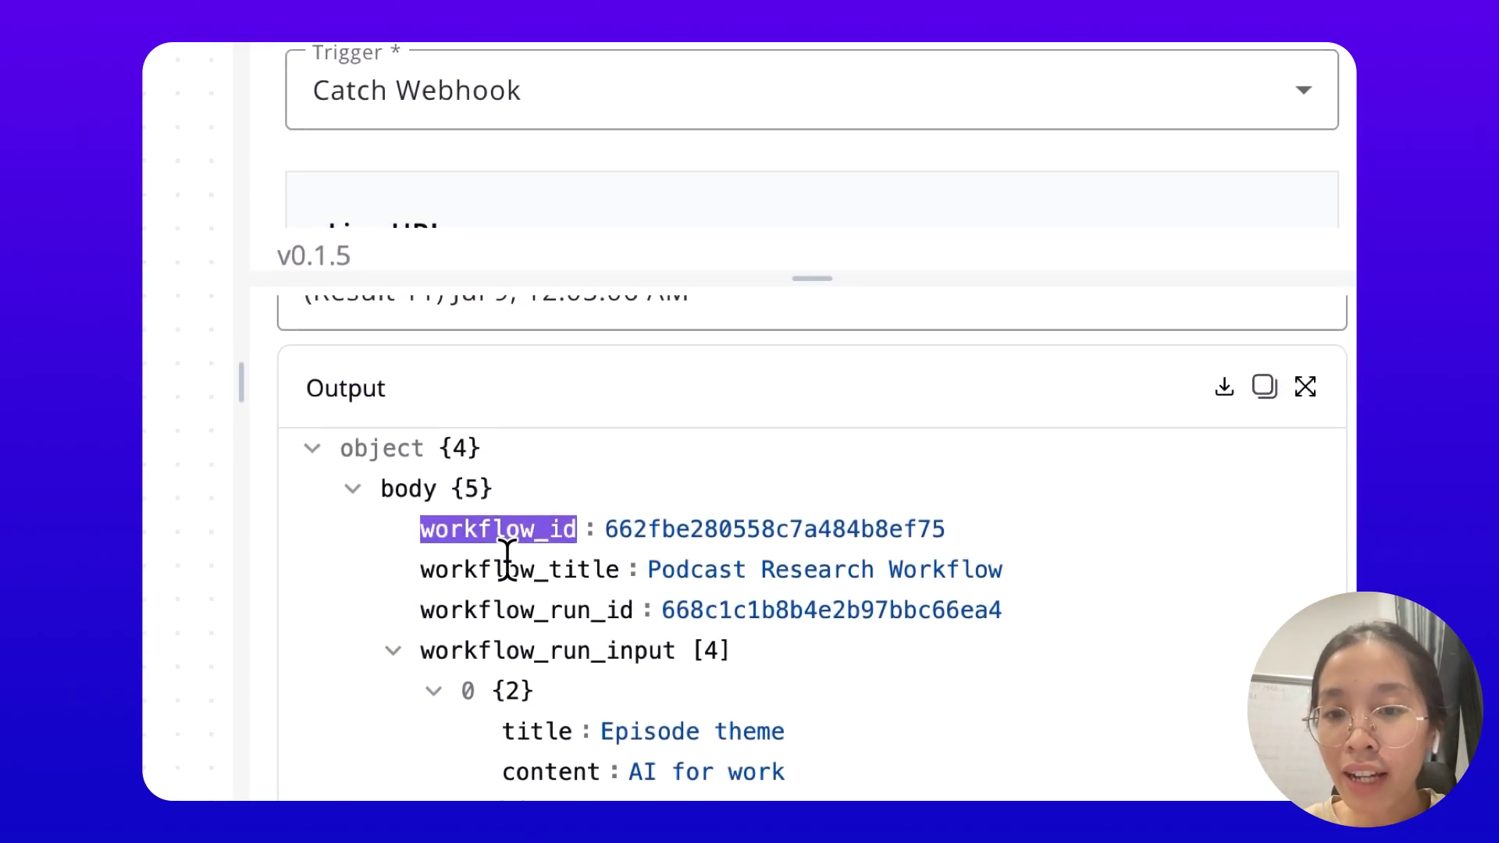
pyautogui.doubleClick(545, 577)
pyautogui.scroll(-1, 550, 601)
pyautogui.click(537, 555)
pyautogui.doubleClick(537, 556)
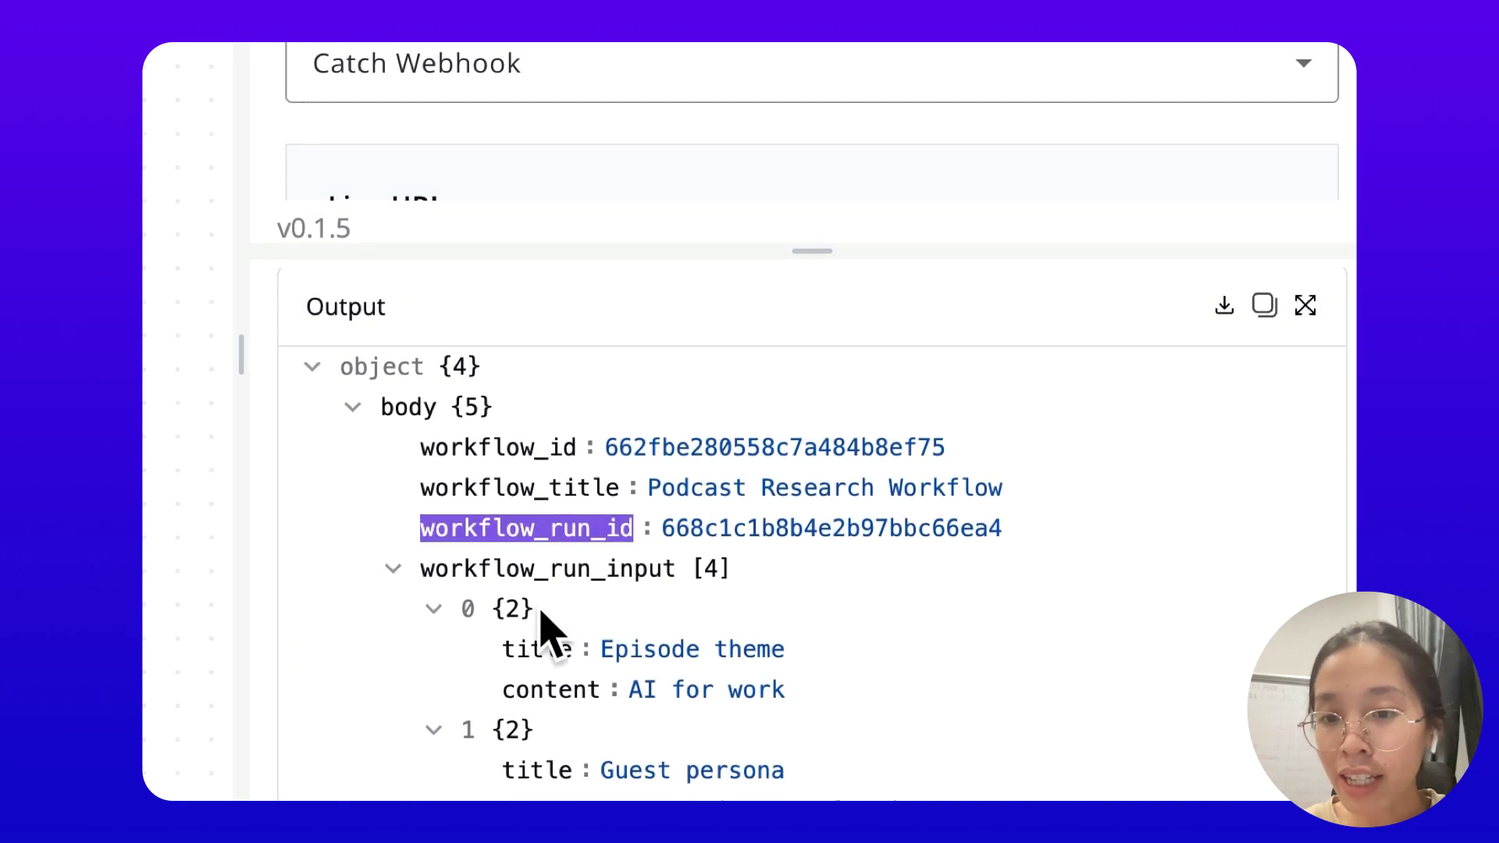
pyautogui.scroll(-2, 545, 628)
pyautogui.scroll(-1, 605, 624)
pyautogui.scroll(-3, 605, 624)
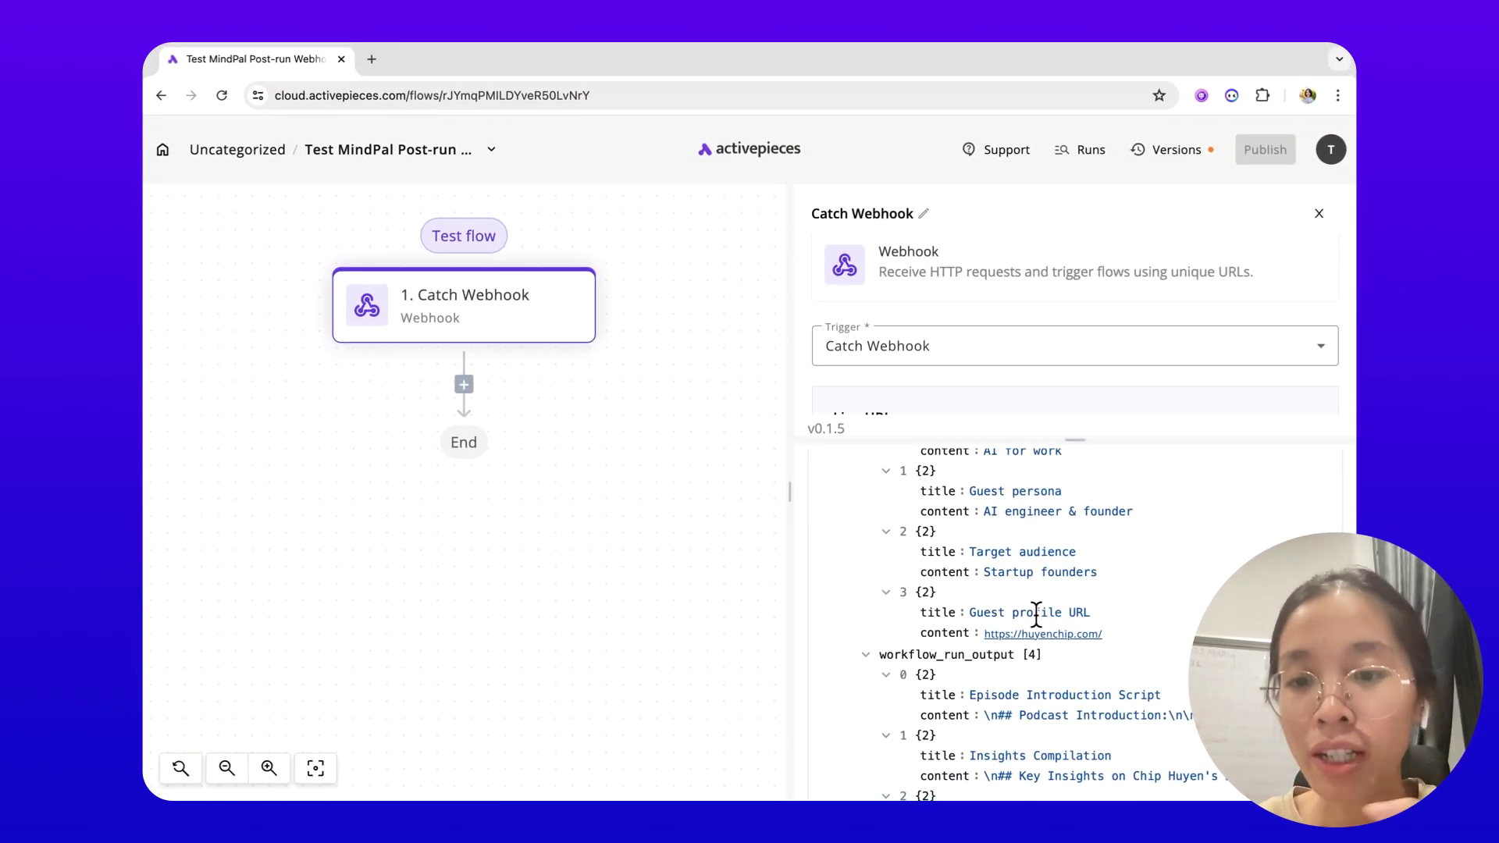
pyautogui.scroll(-3, 1036, 614)
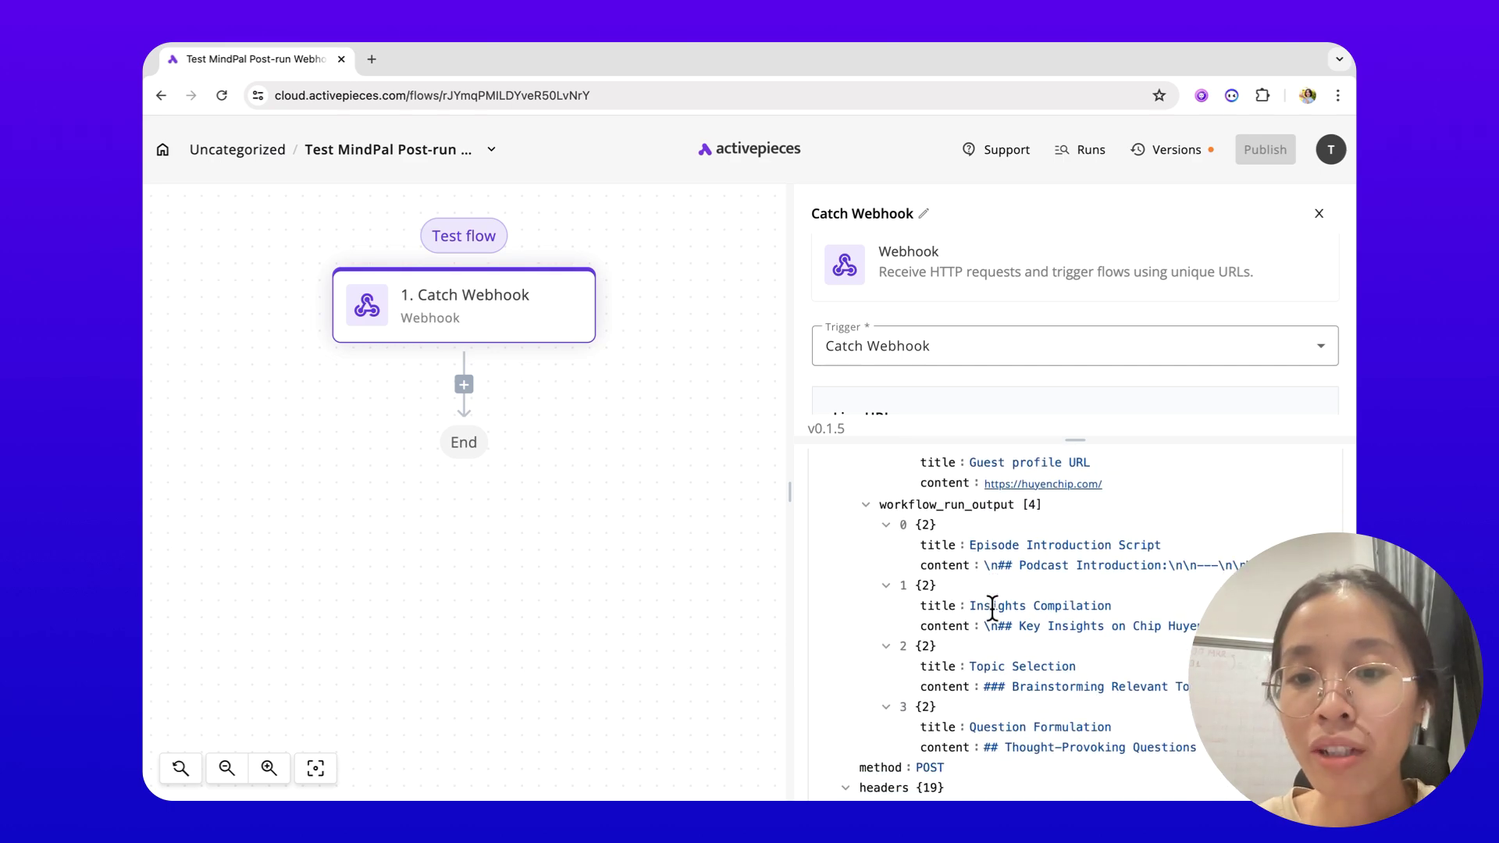
pyautogui.scroll(-1, 961, 587)
pyautogui.scroll(1, 962, 587)
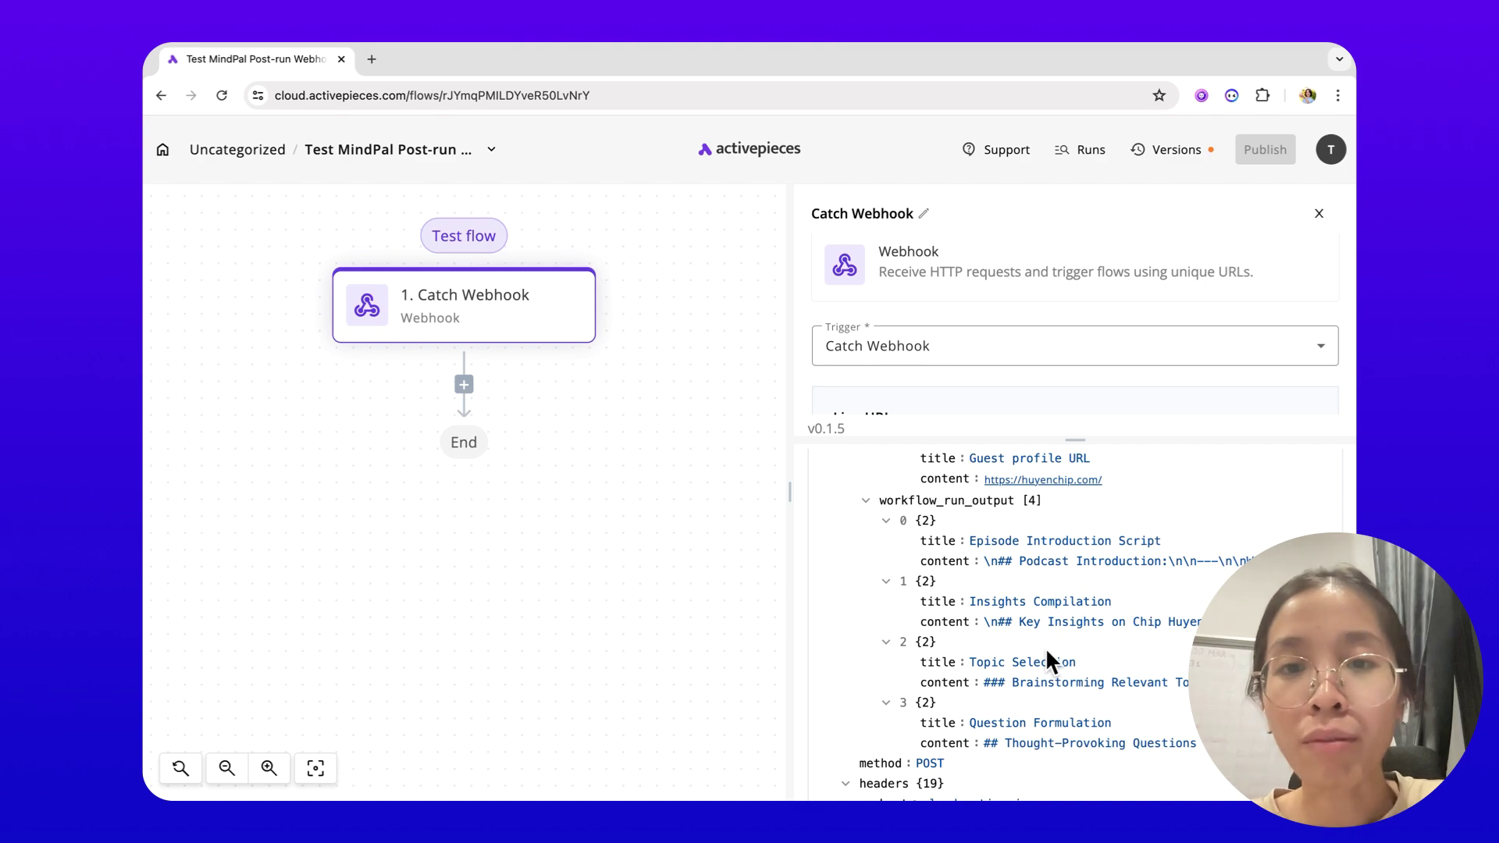
pyautogui.scroll(3, 1047, 655)
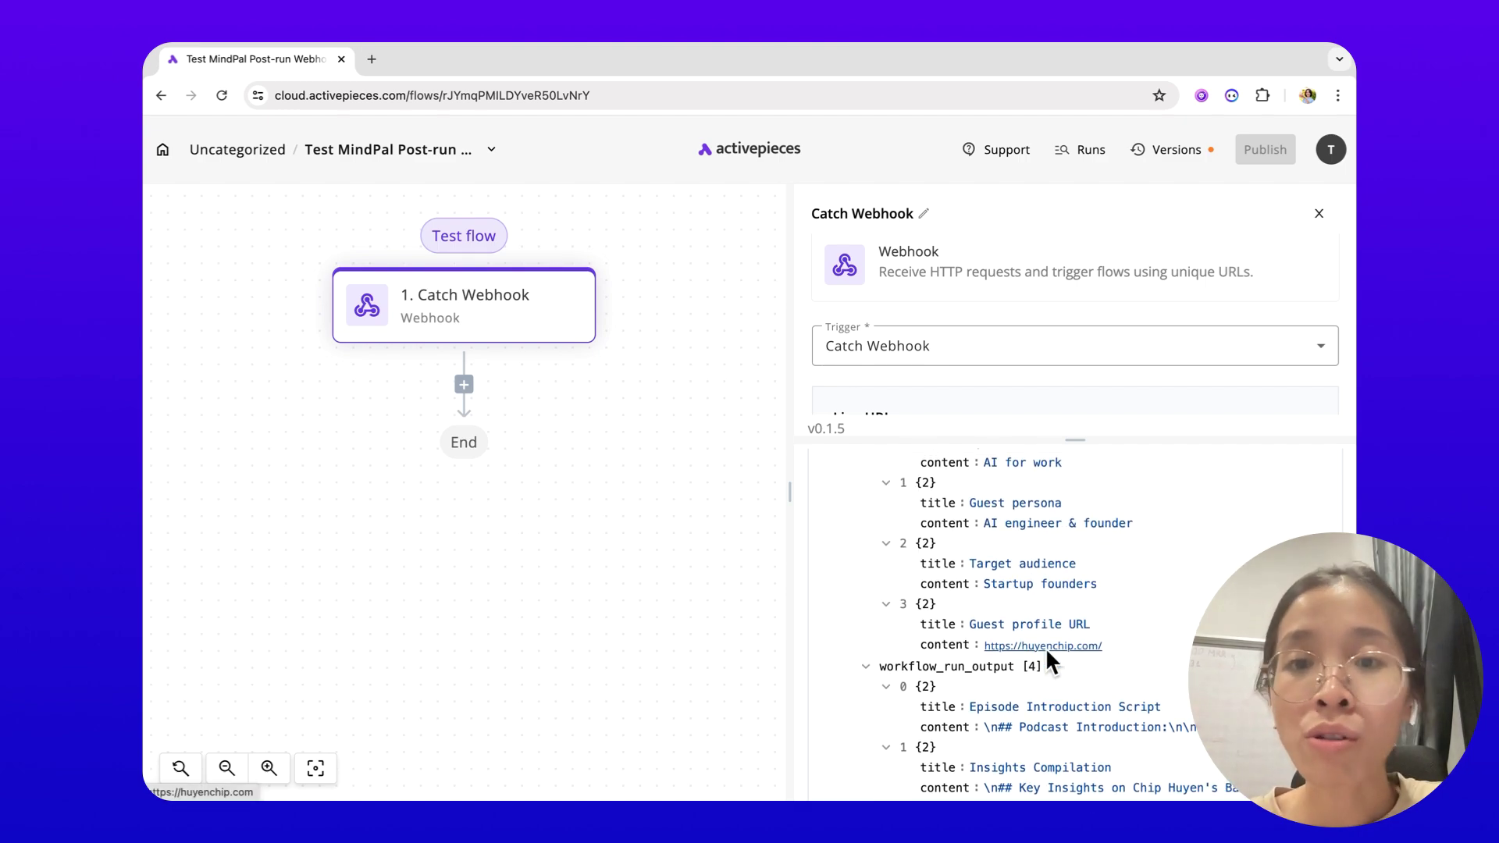